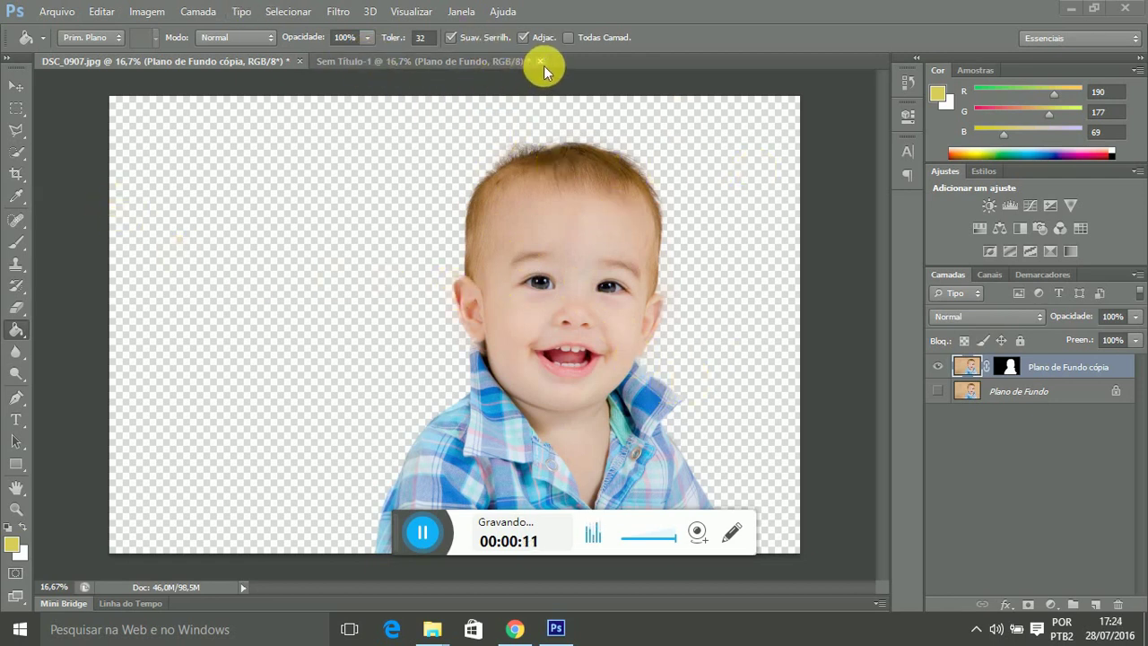
- Close both Sem Título-1 and DSC_0907 without saving changes to either
click(432, 65)
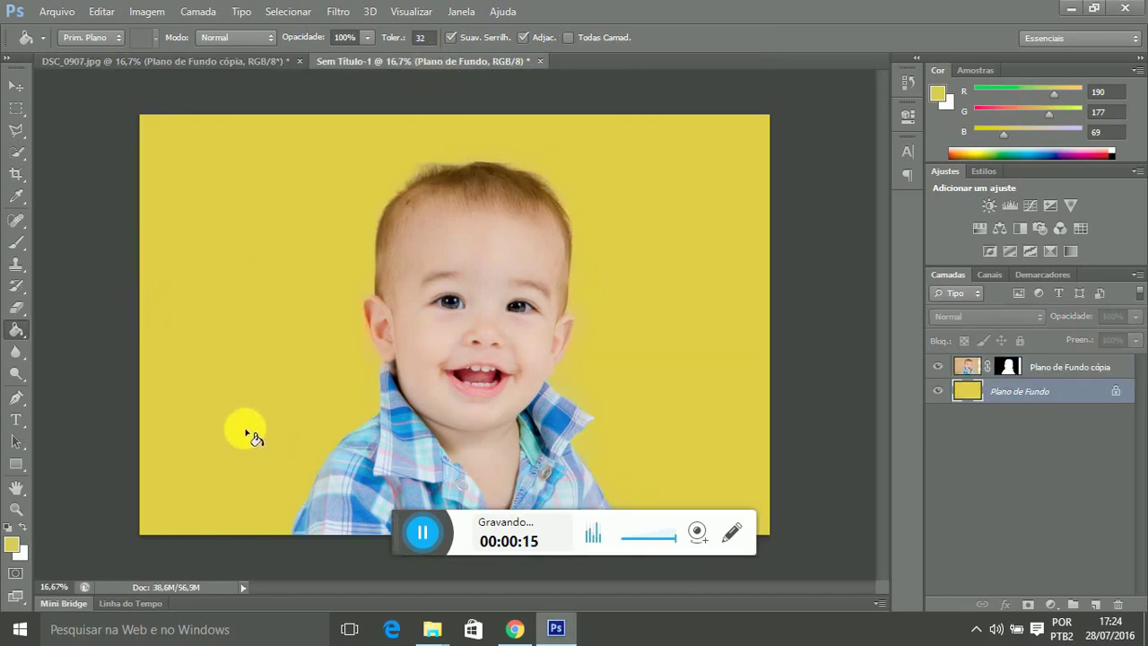
click(541, 61)
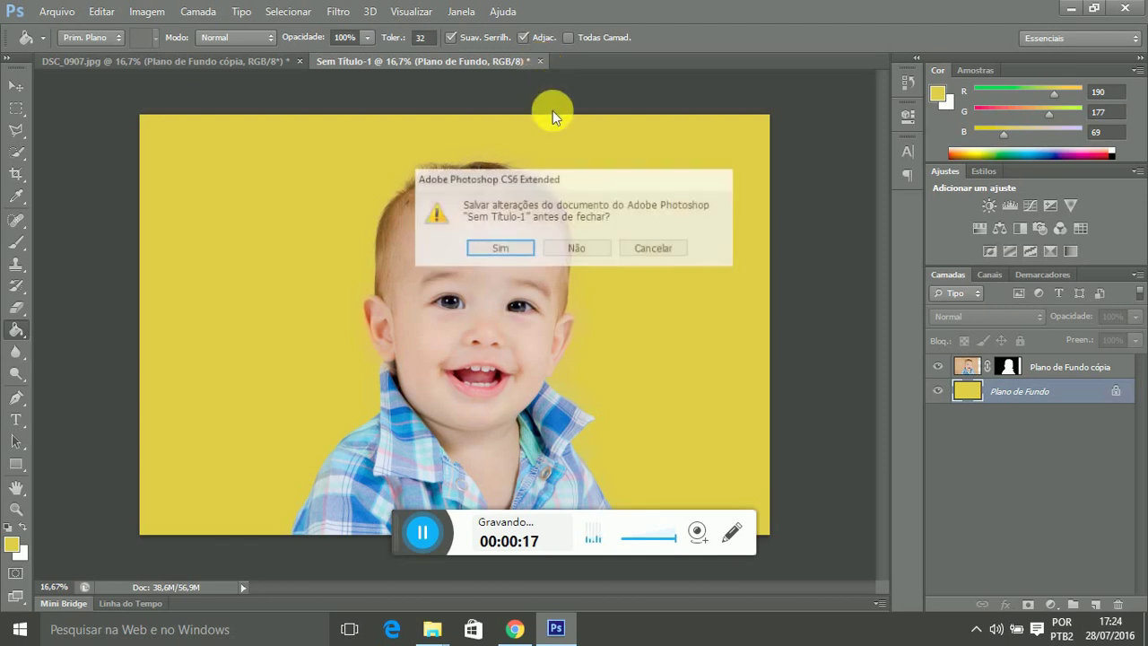
click(577, 248)
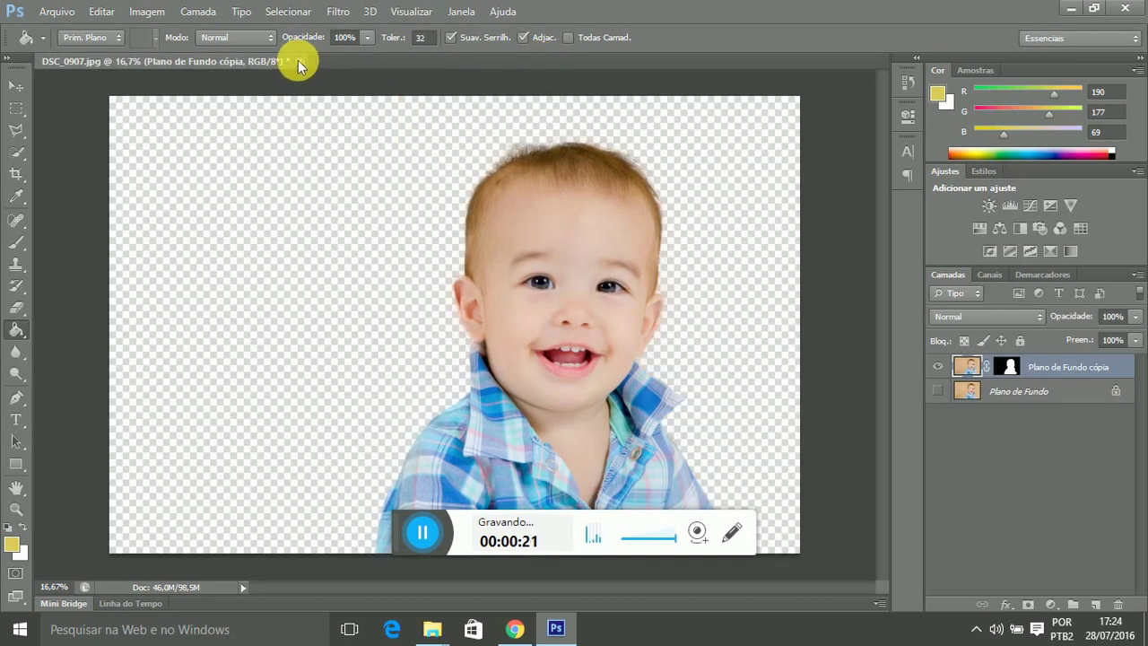
click(300, 61)
click(581, 252)
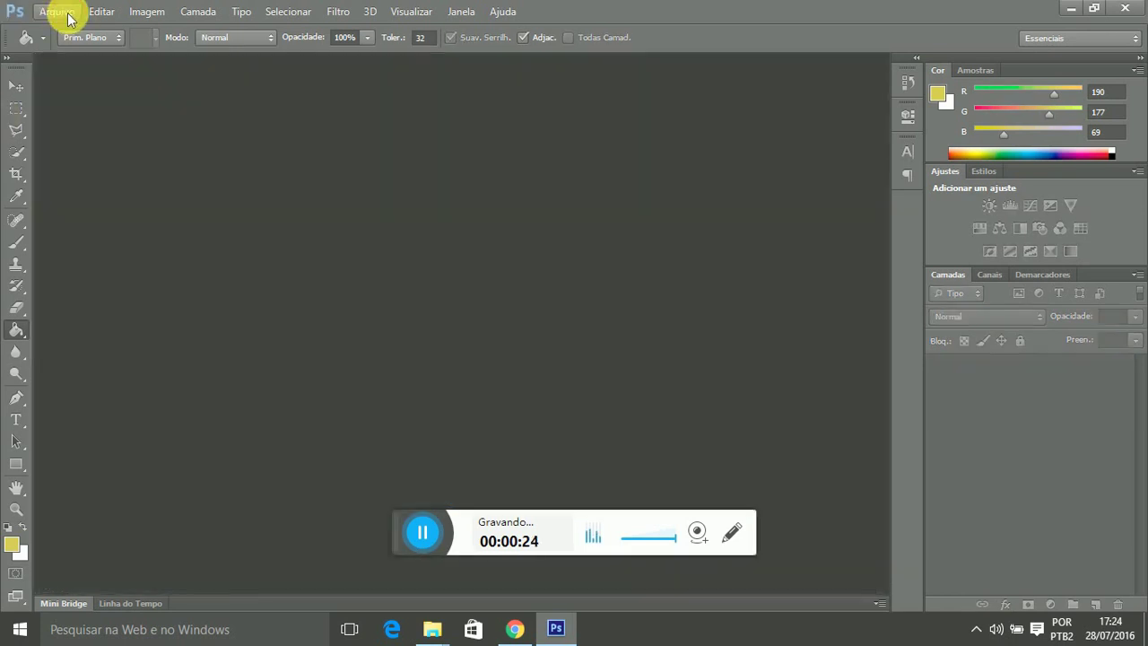
- Open DSC_0907.jpg, keeping its embedded sRGB colour profile
click(61, 11)
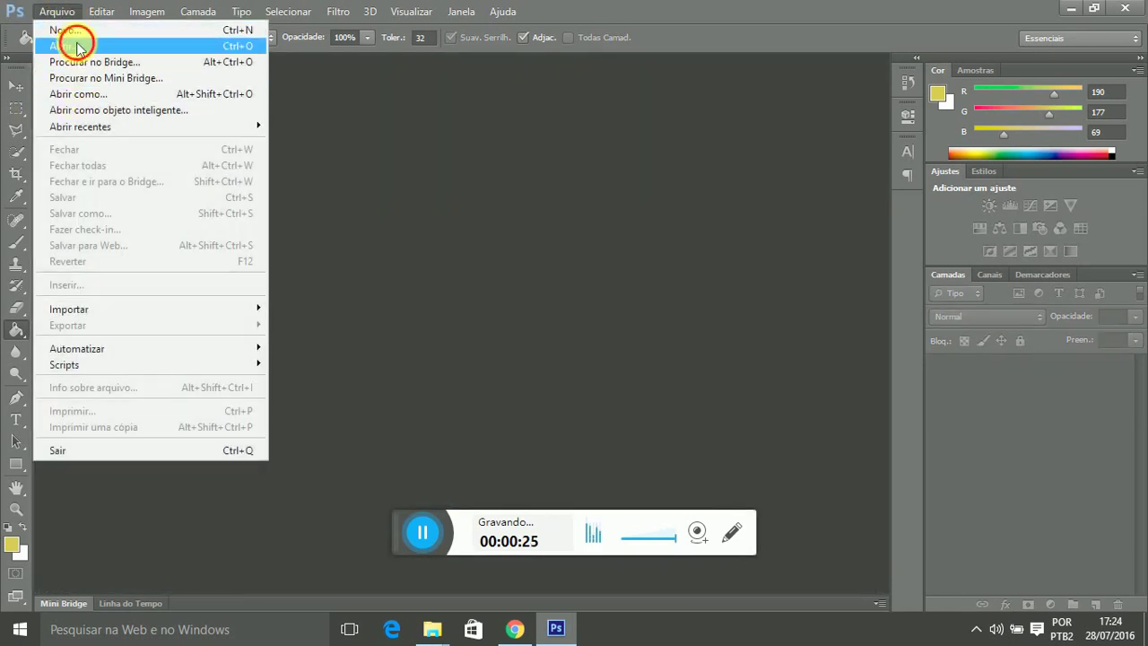
click(75, 45)
click(154, 154)
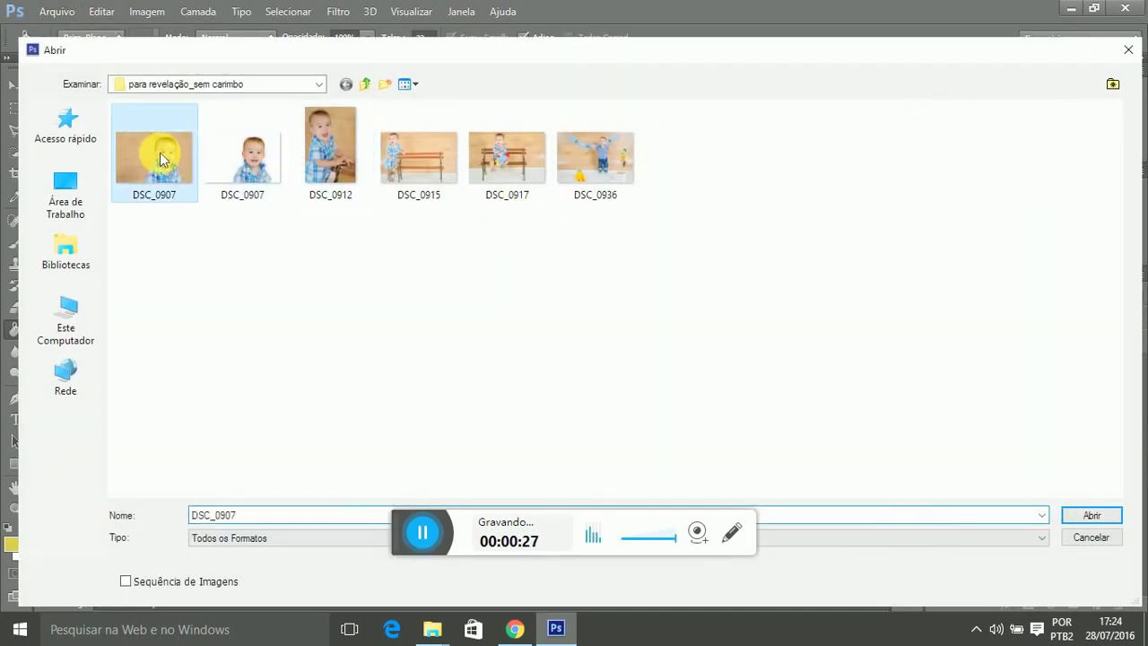
click(1104, 519)
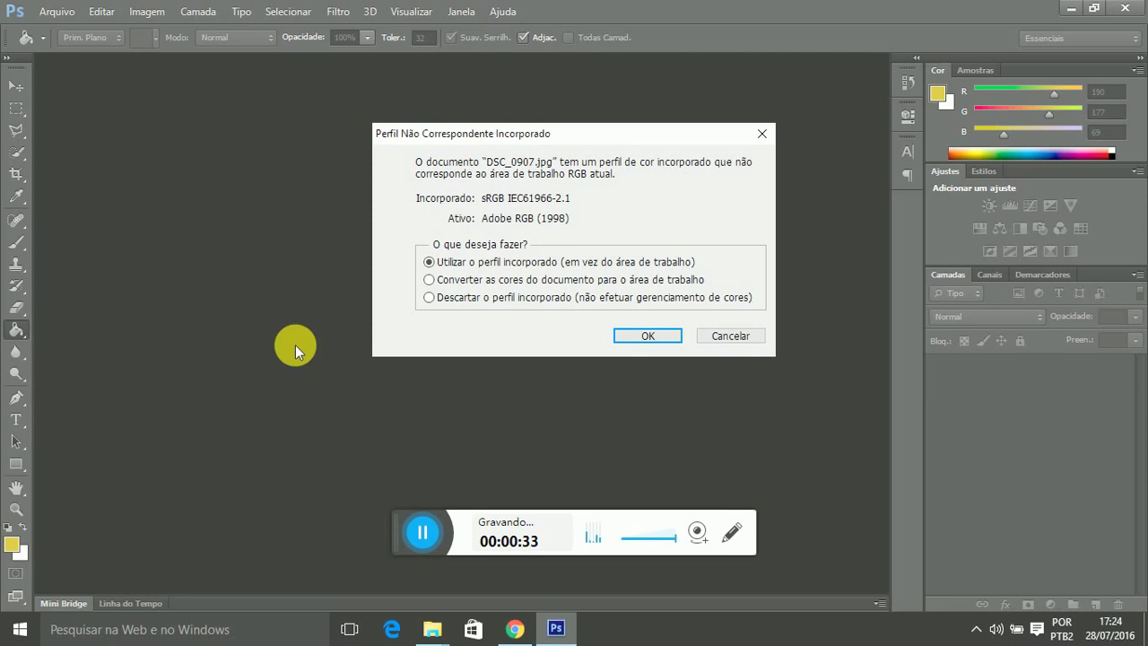
click(635, 341)
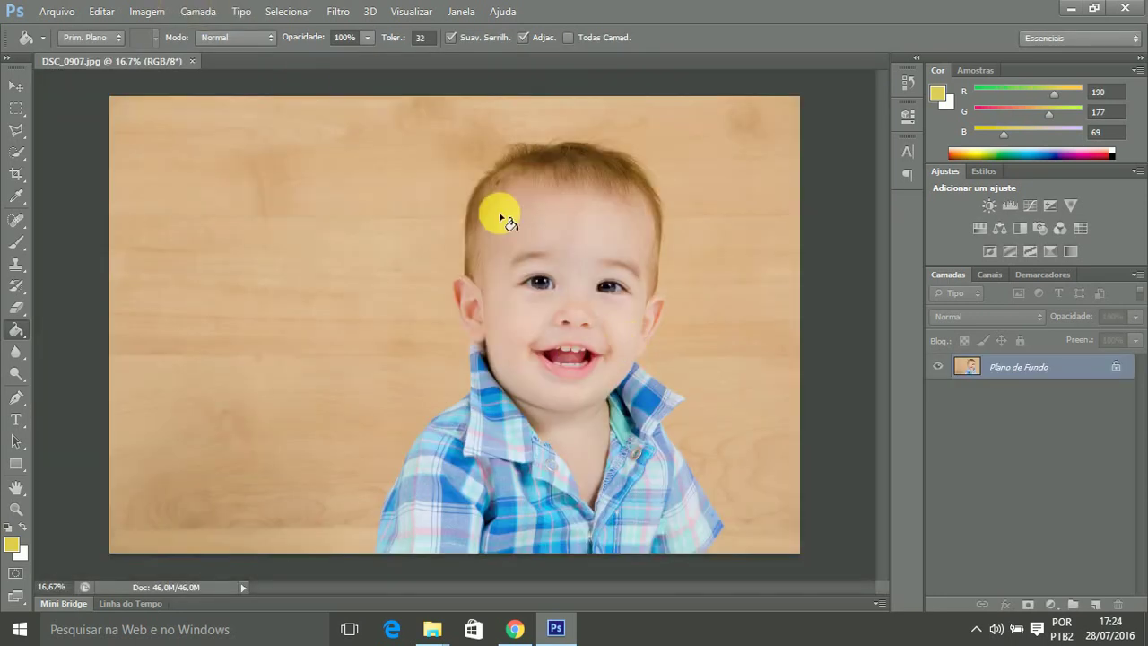
- Duplicate the photo layer into Camada 1 and switch to the Polygonal Lasso
key(ctrl+j)
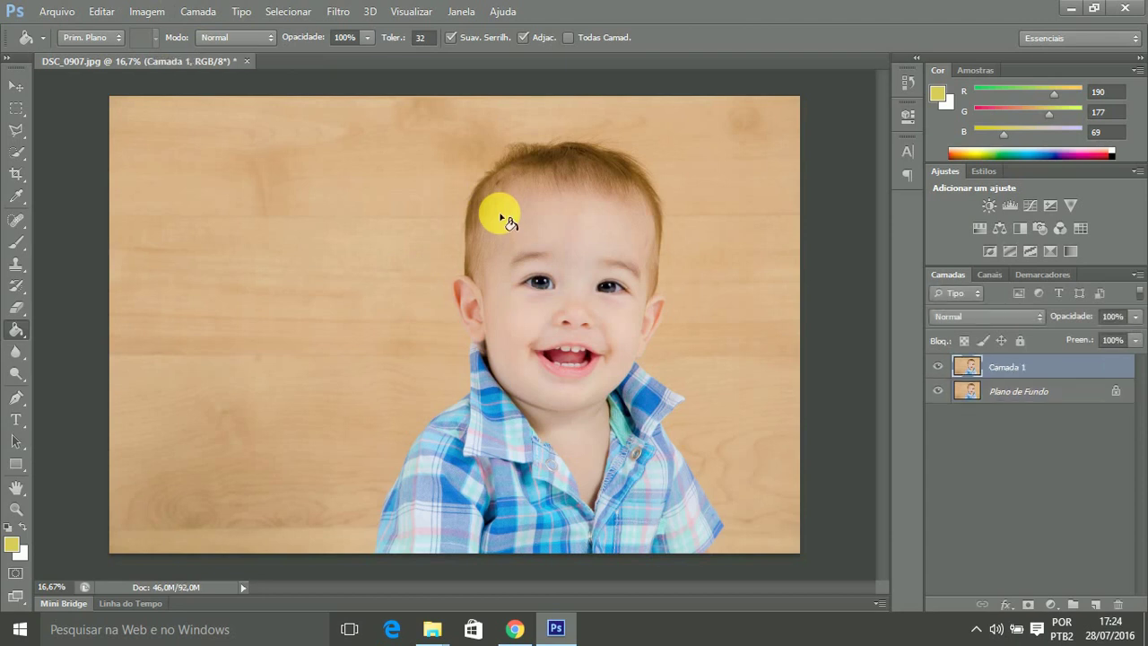
click(23, 135)
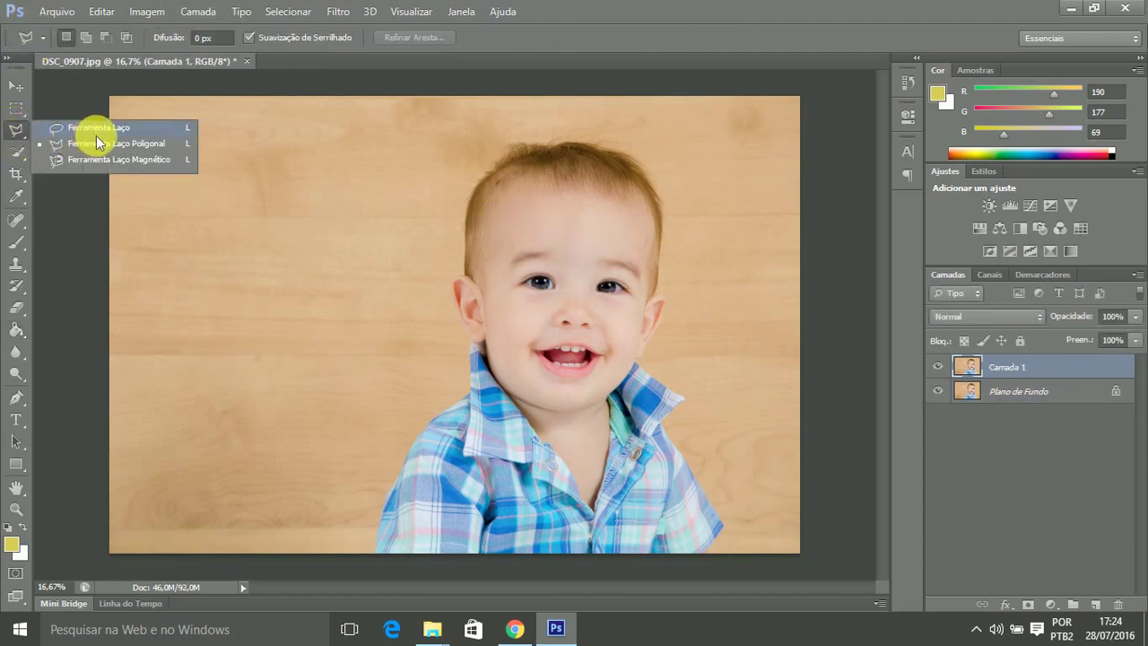
click(129, 145)
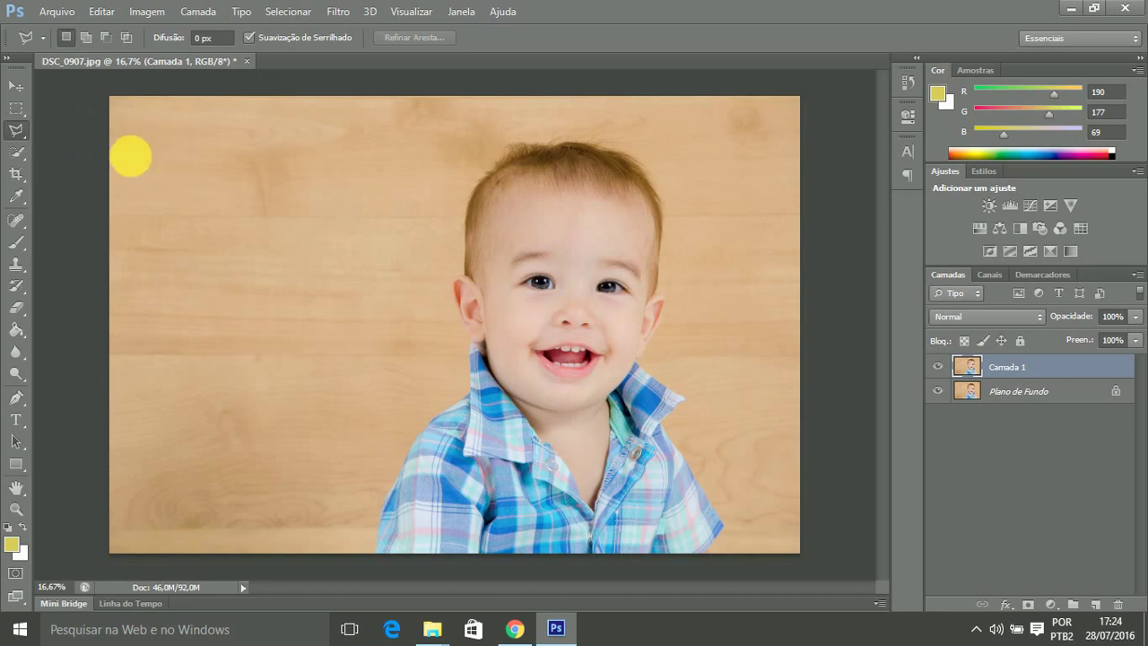
- Trace lasso points from the shirt bottom up the boy's left side and ear to the hairline
click(371, 555)
click(467, 395)
click(467, 341)
click(453, 279)
click(463, 259)
click(467, 208)
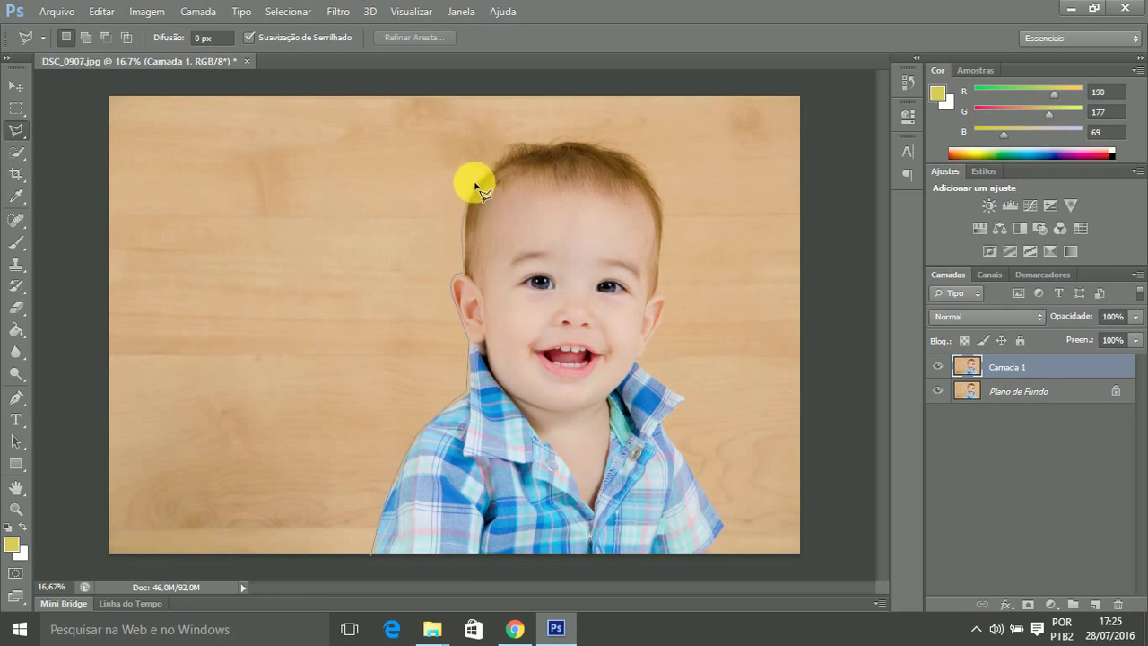
- Extend the lasso outline over the top of the head and down the boy's right side
click(483, 173)
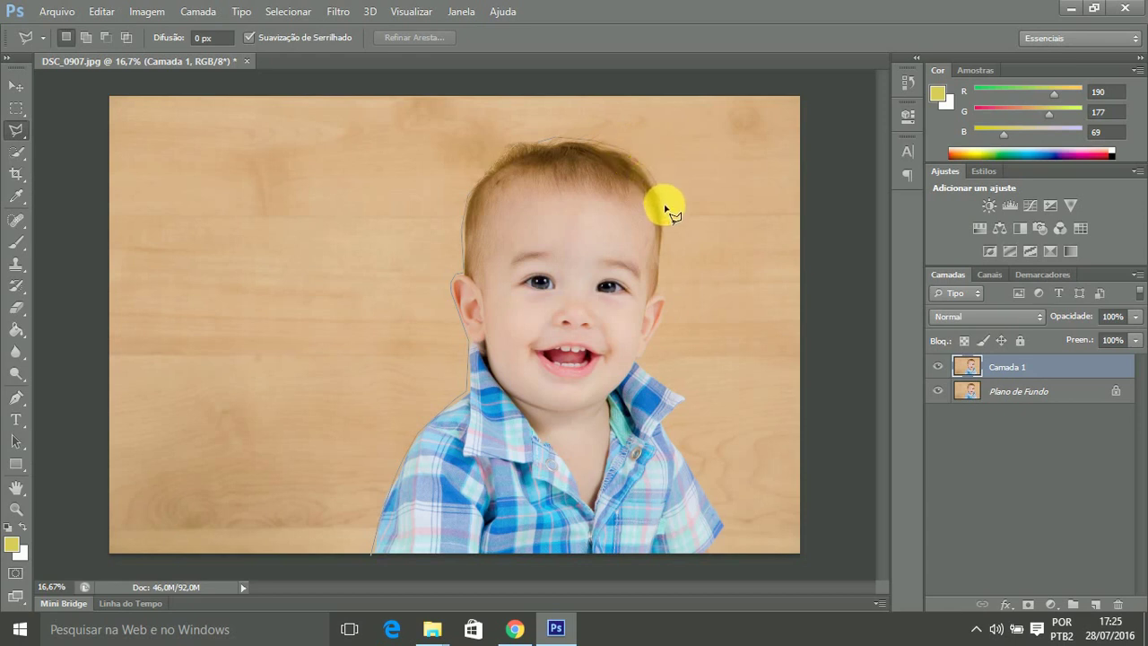
click(658, 294)
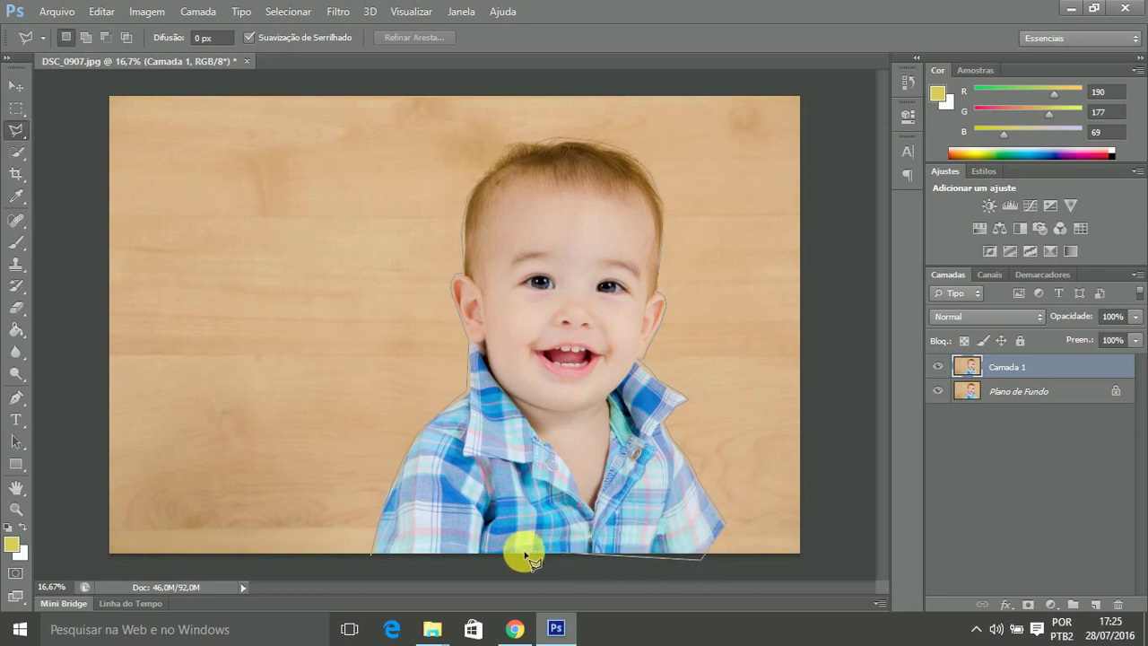
- Close the selection around the boy and preview it in Refinar Aresta's Sobreposição view
click(384, 567)
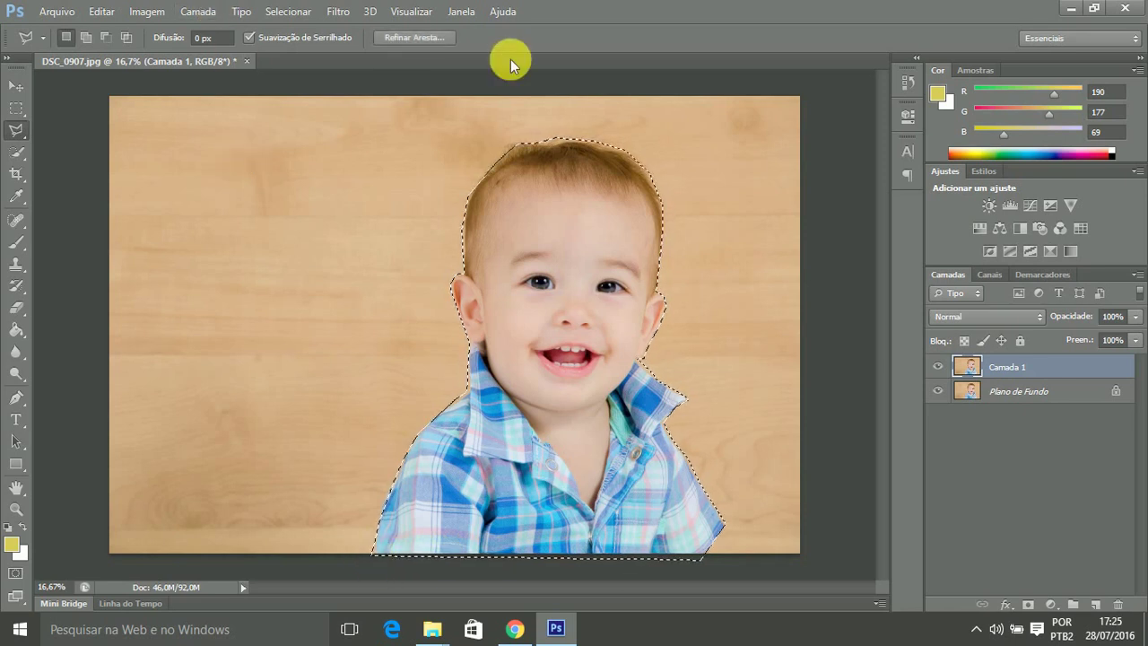
click(423, 37)
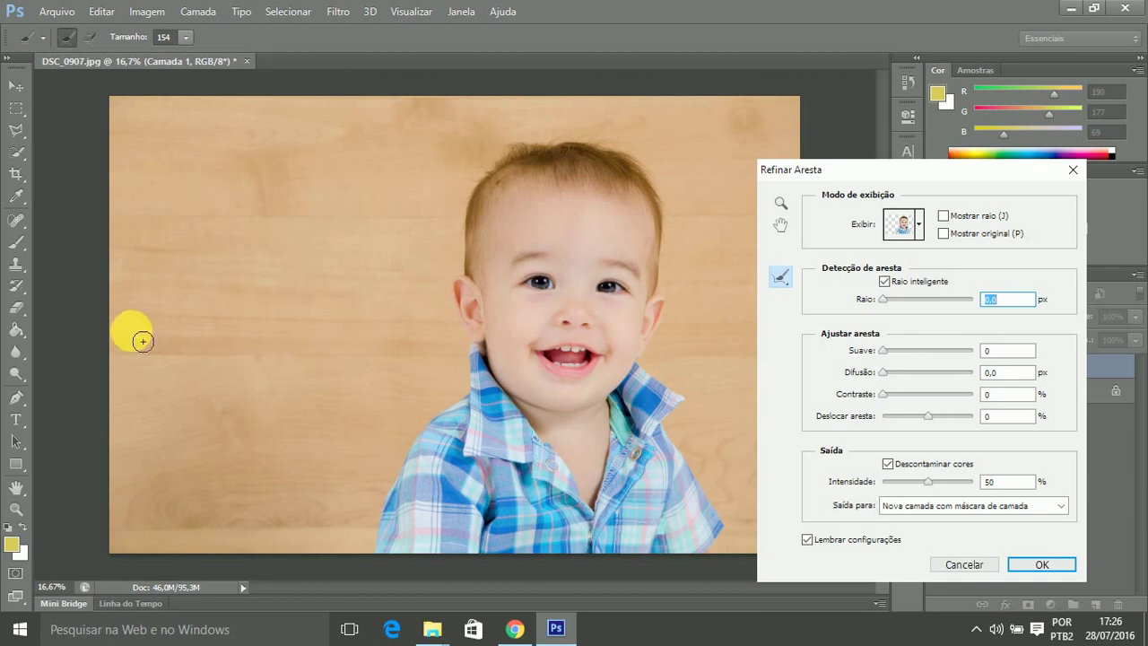
click(919, 228)
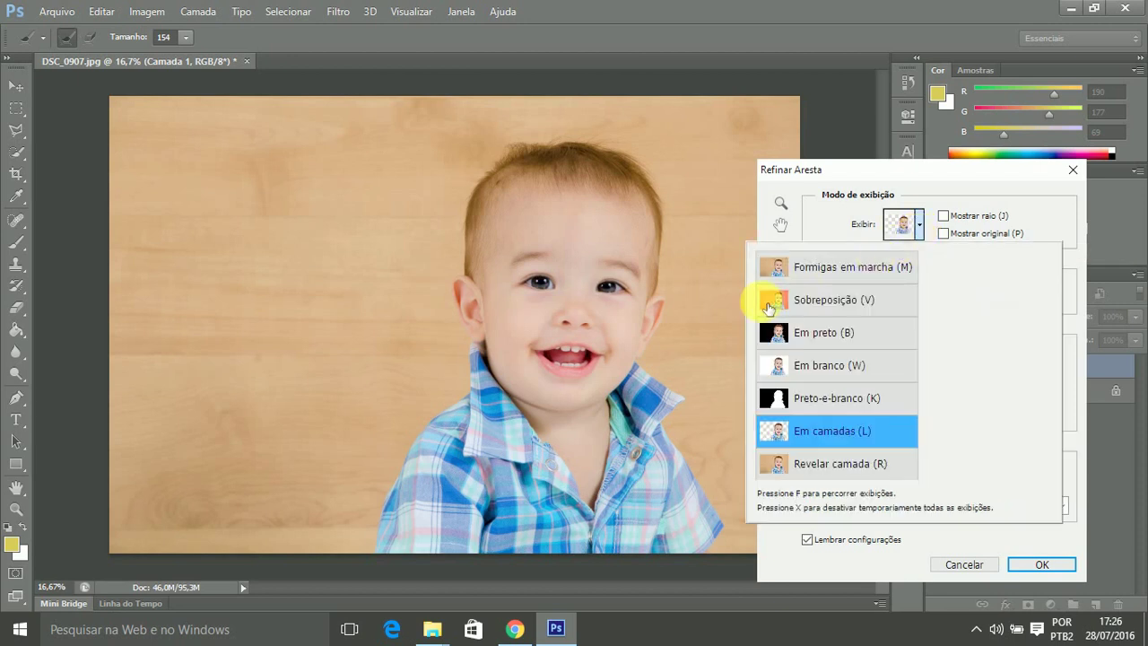
click(812, 300)
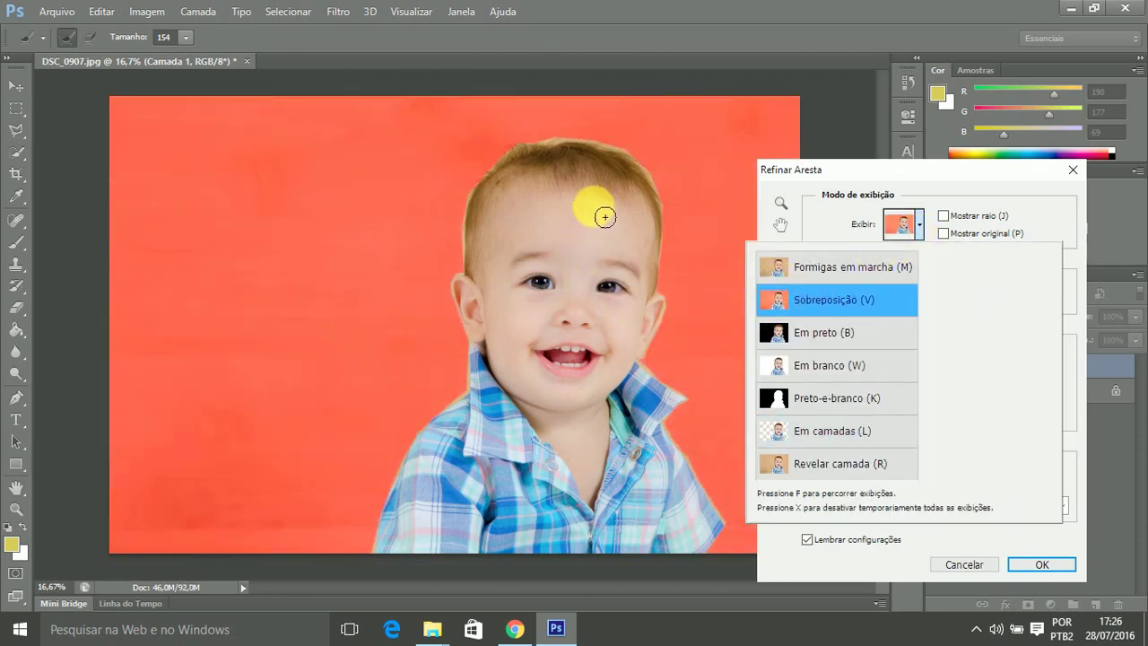
click(852, 439)
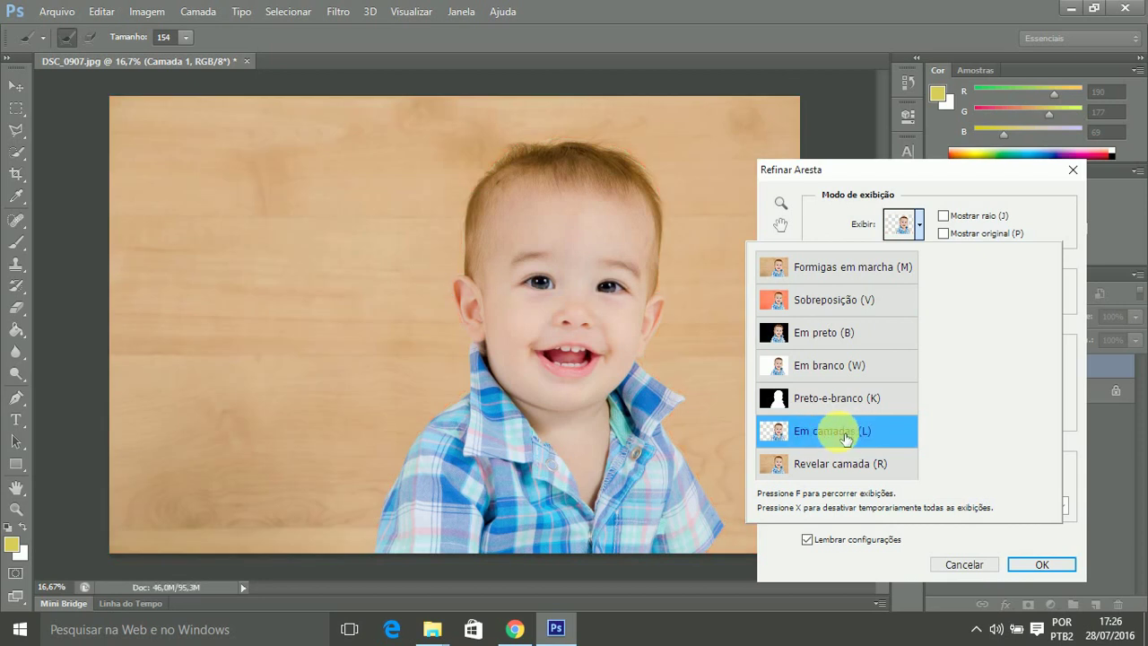
click(843, 305)
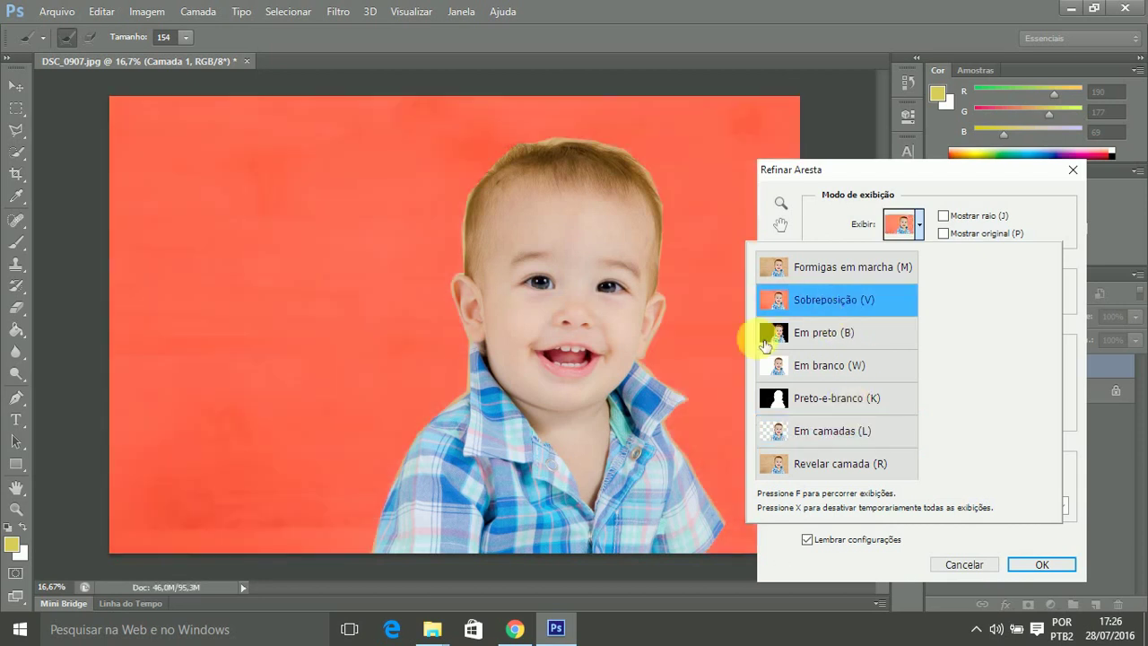
click(377, 549)
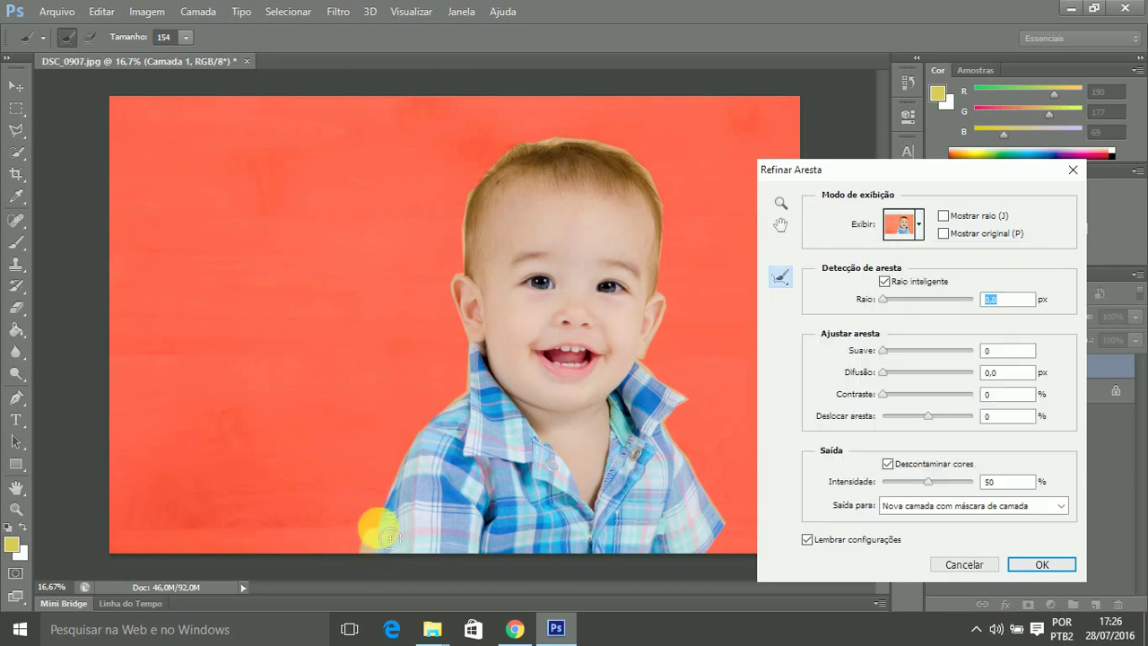
- Refine the shoulder edge and output the cut-out as masked layer Camada 1 cópia
mouse_move(387, 536)
mouse_down()
mouse_move(475, 411)
mouse_move(461, 307)
mouse_move(488, 186)
mouse_move(537, 155)
mouse_move(593, 155)
mouse_move(655, 175)
mouse_move(673, 220)
mouse_move(675, 307)
mouse_move(644, 358)
mouse_move(687, 402)
mouse_move(672, 410)
mouse_move(677, 440)
mouse_move(732, 539)
mouse_move(707, 568)
mouse_move(553, 570)
mouse_move(355, 542)
mouse_up()
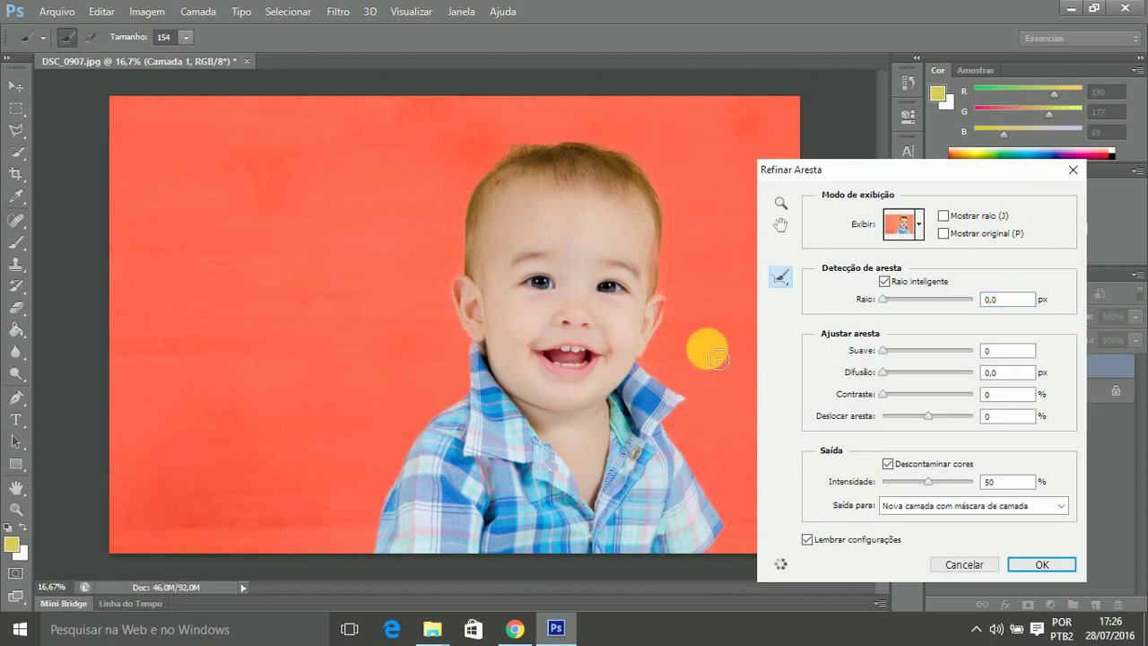
click(1039, 569)
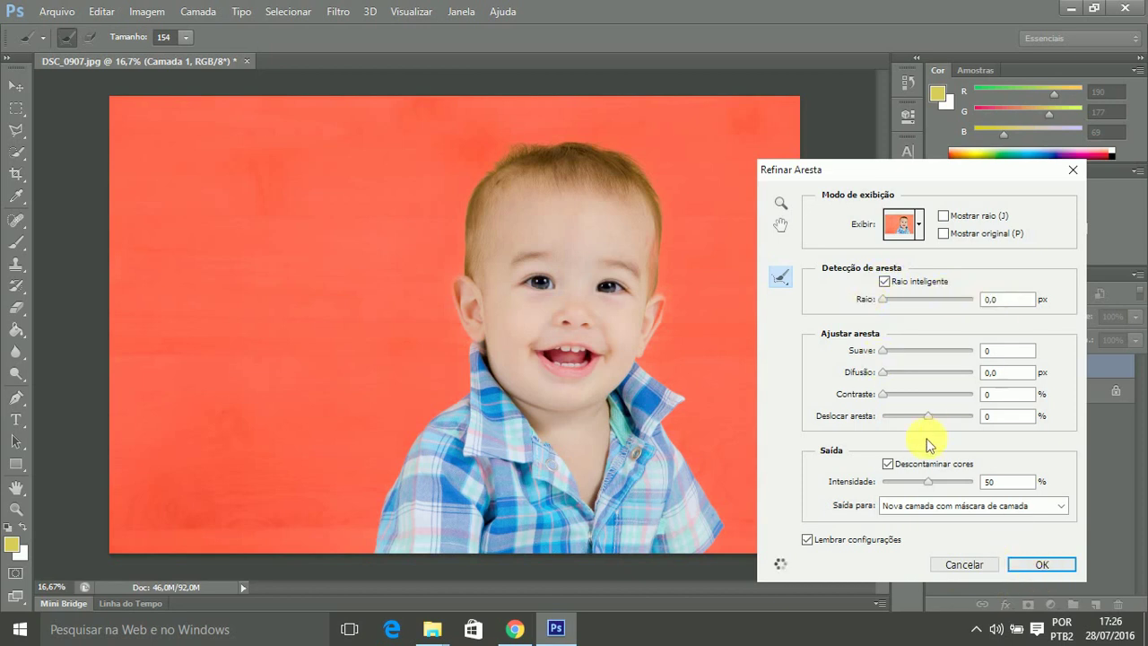
click(1040, 565)
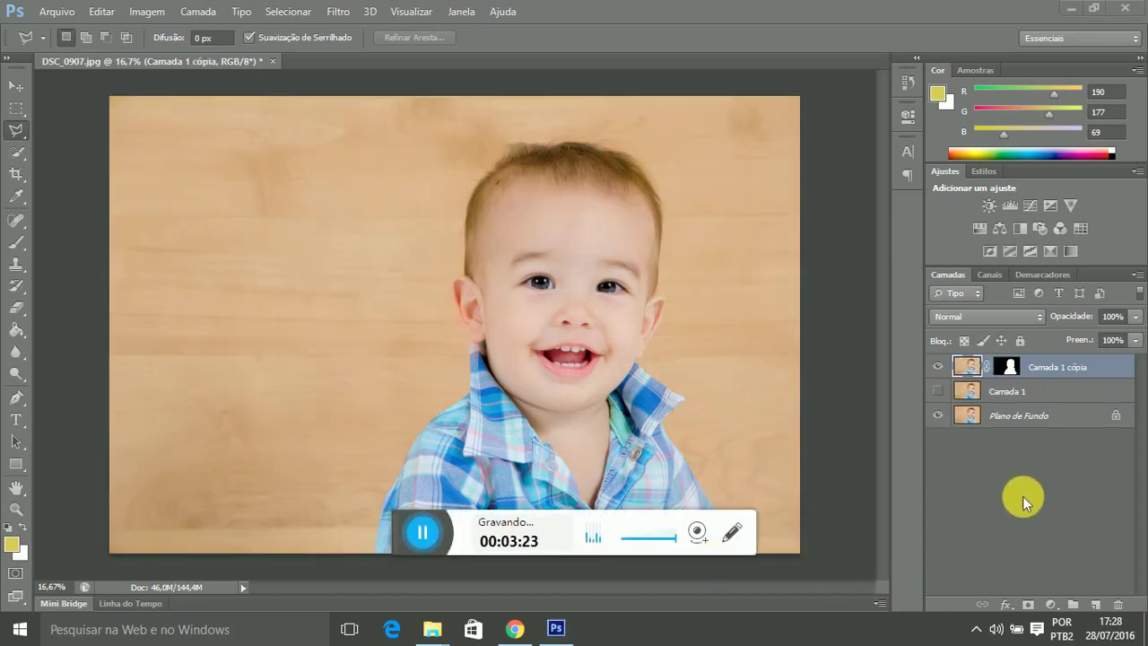
- Hide the Plano de Fundo layer so the boy shows on transparency
click(944, 418)
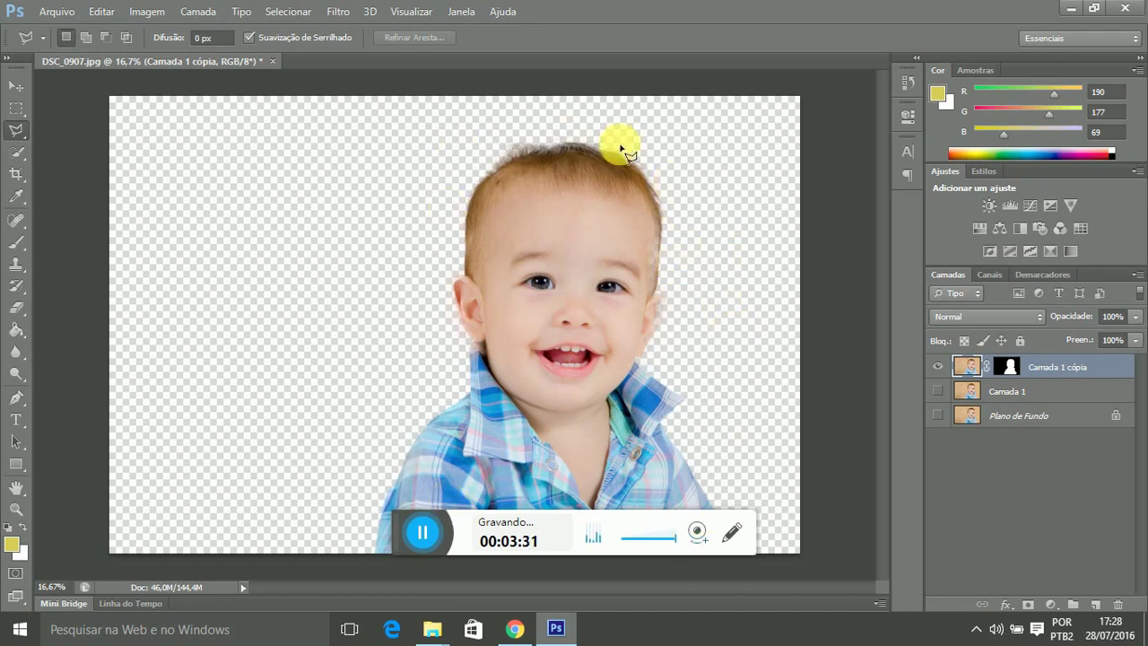
click(61, 14)
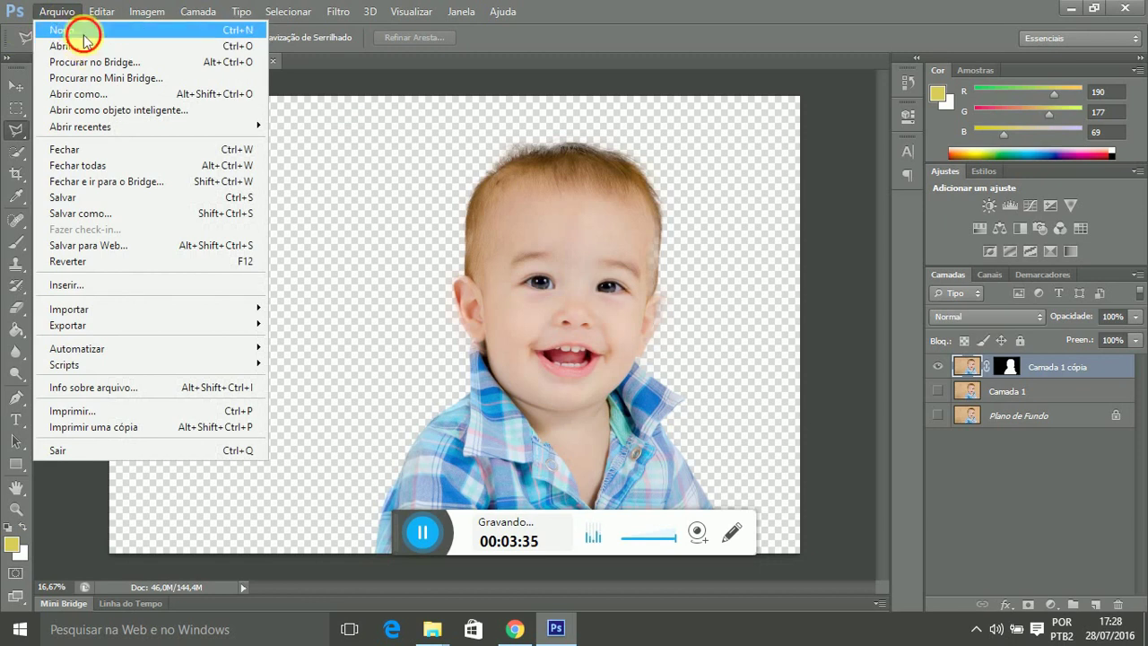
click(63, 12)
- Create a new white 15 × 10 cm document at 300 px/cm
key(ctrl+n)
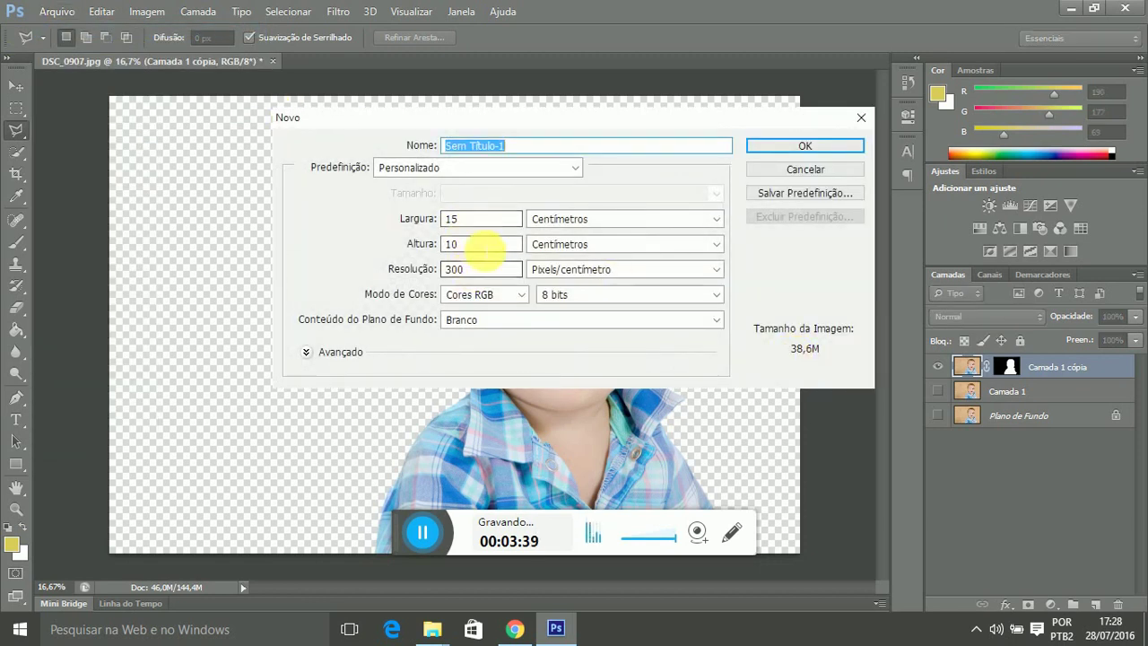
click(813, 151)
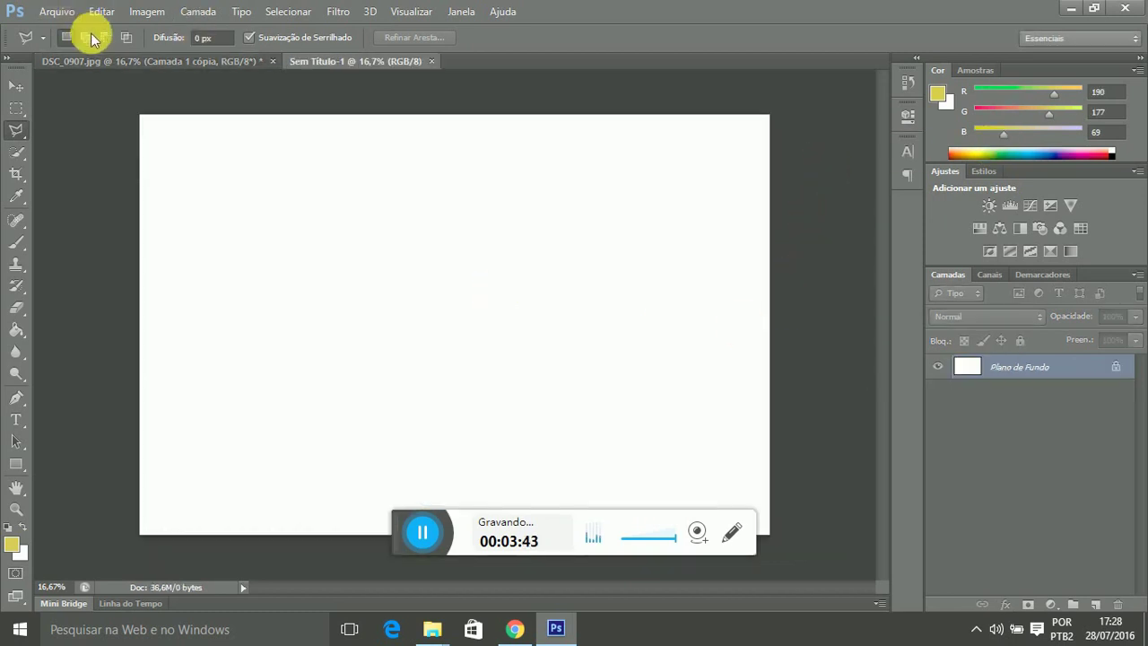
click(16, 86)
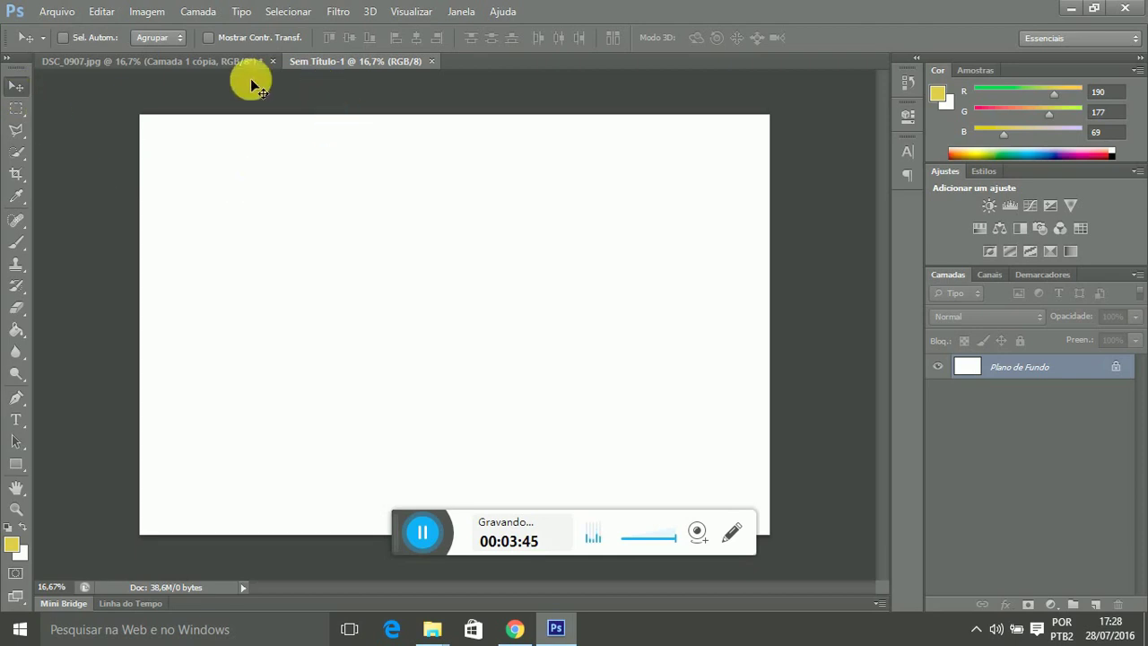
- Drag the cut-out baby into Sem Título-1, convert its profile, and shift it left
click(179, 61)
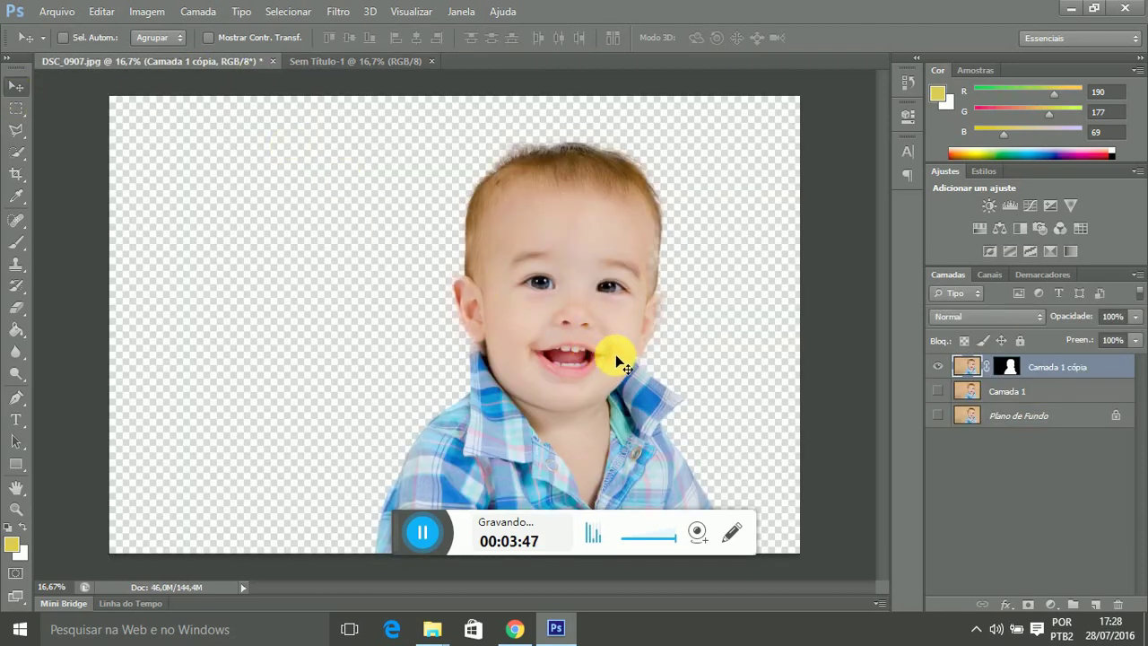
mouse_move(616, 357)
mouse_down()
mouse_move(399, 63)
mouse_move(492, 360)
mouse_up()
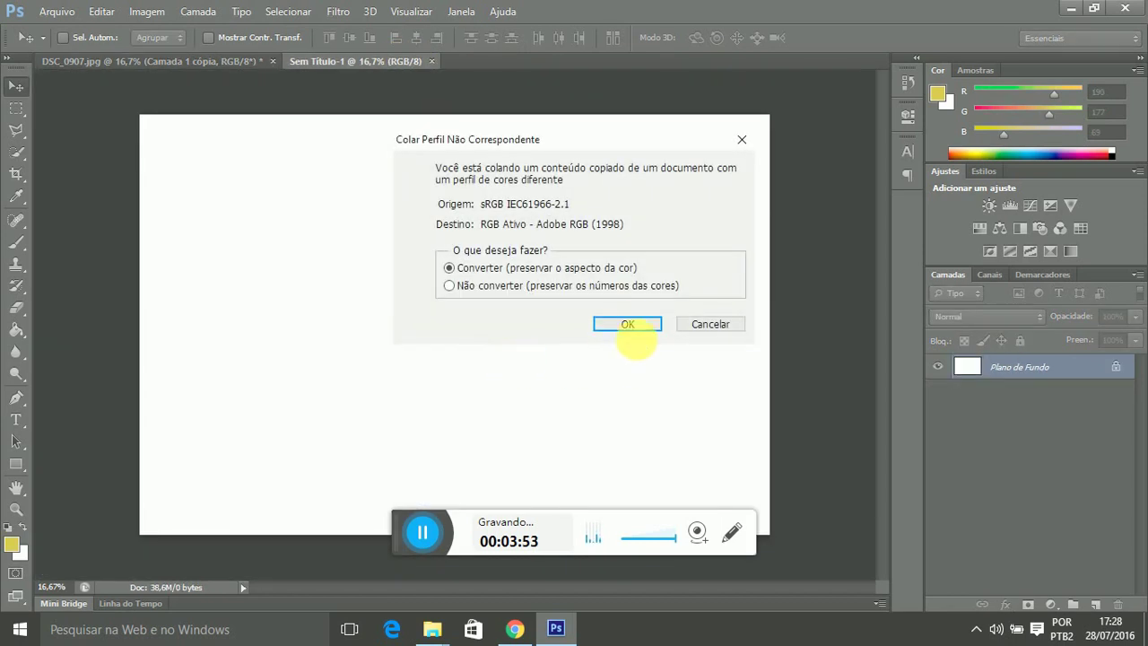
click(637, 326)
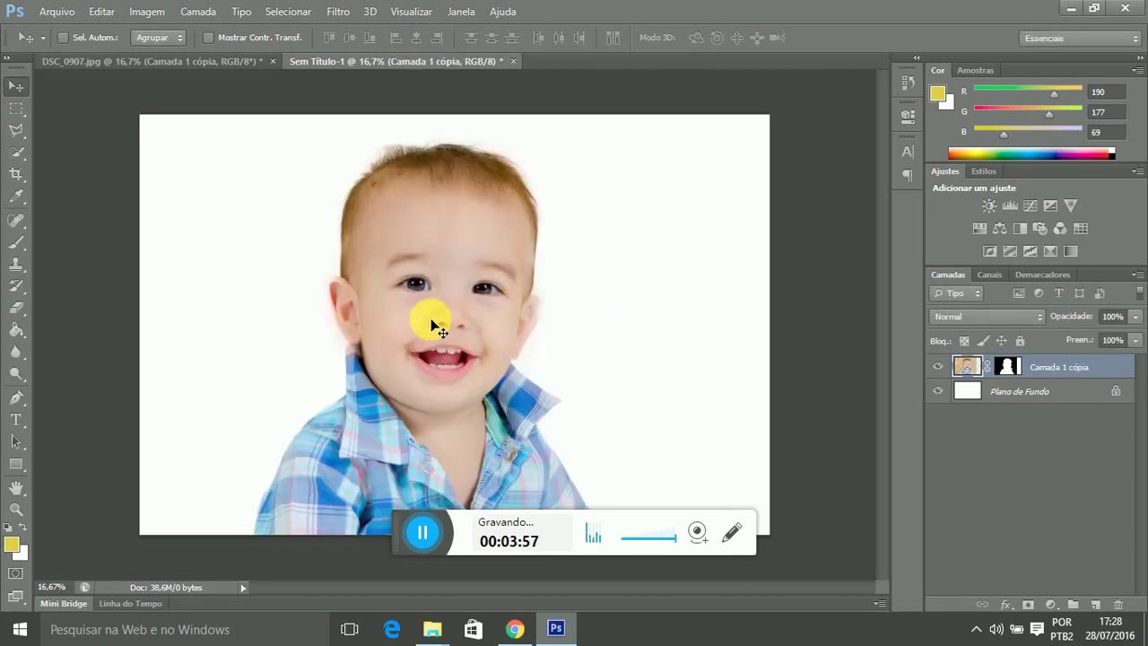
drag(470, 342, 363, 325)
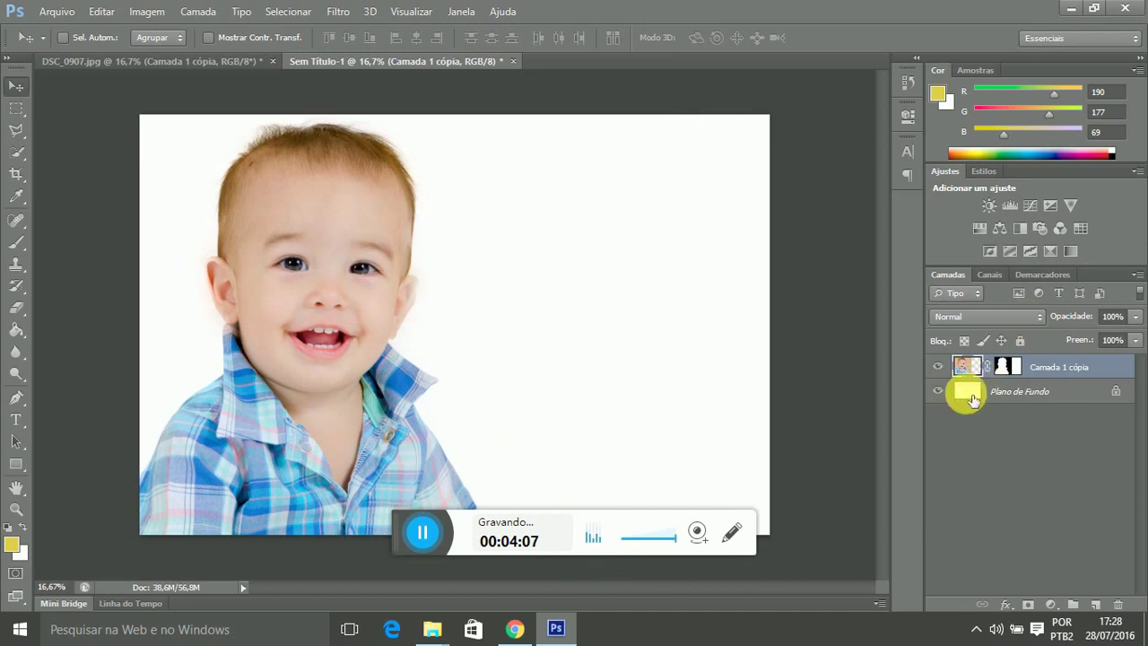
click(1027, 392)
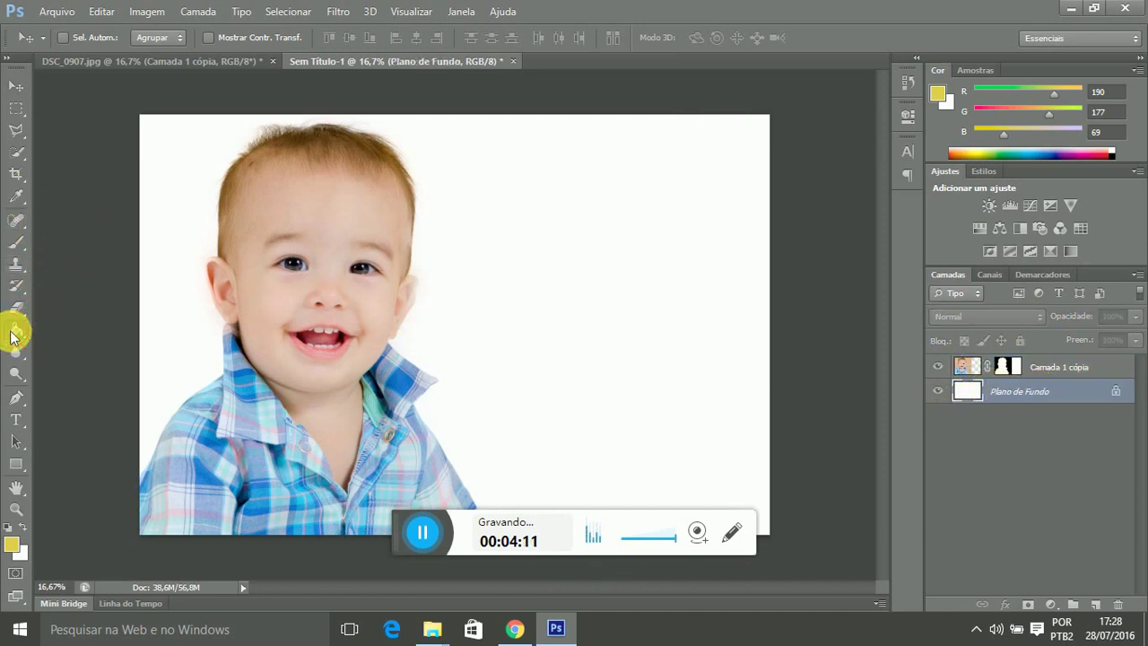
- Paint-bucket the background layer with yellow bcaf44 (R188 G175 B68)
click(16, 329)
click(12, 543)
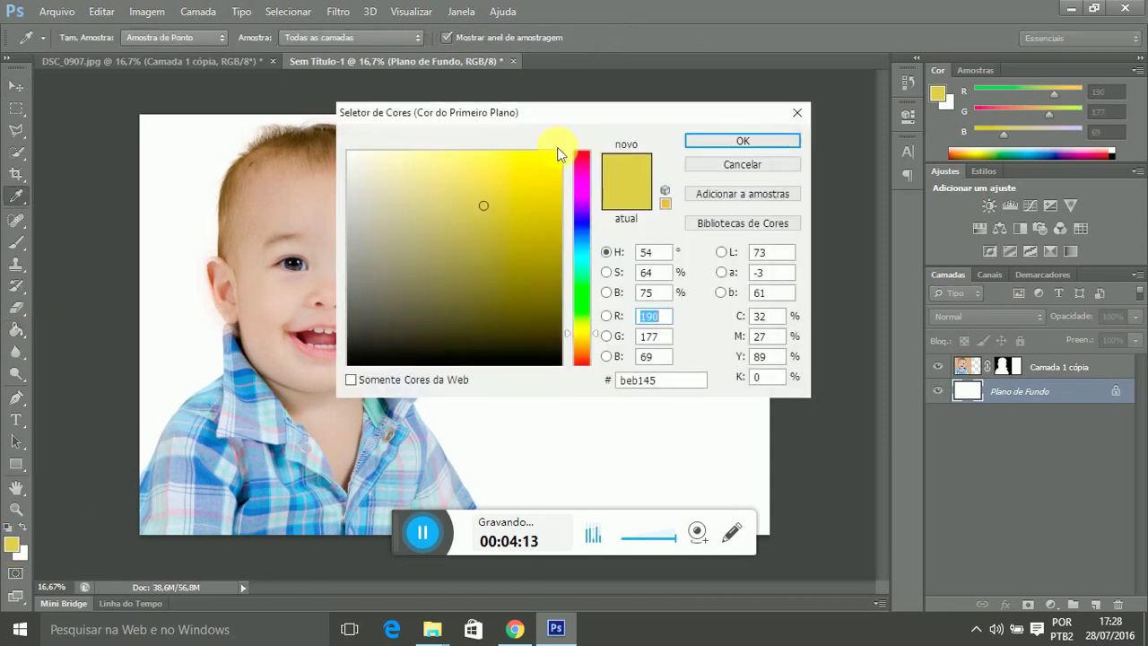
click(485, 207)
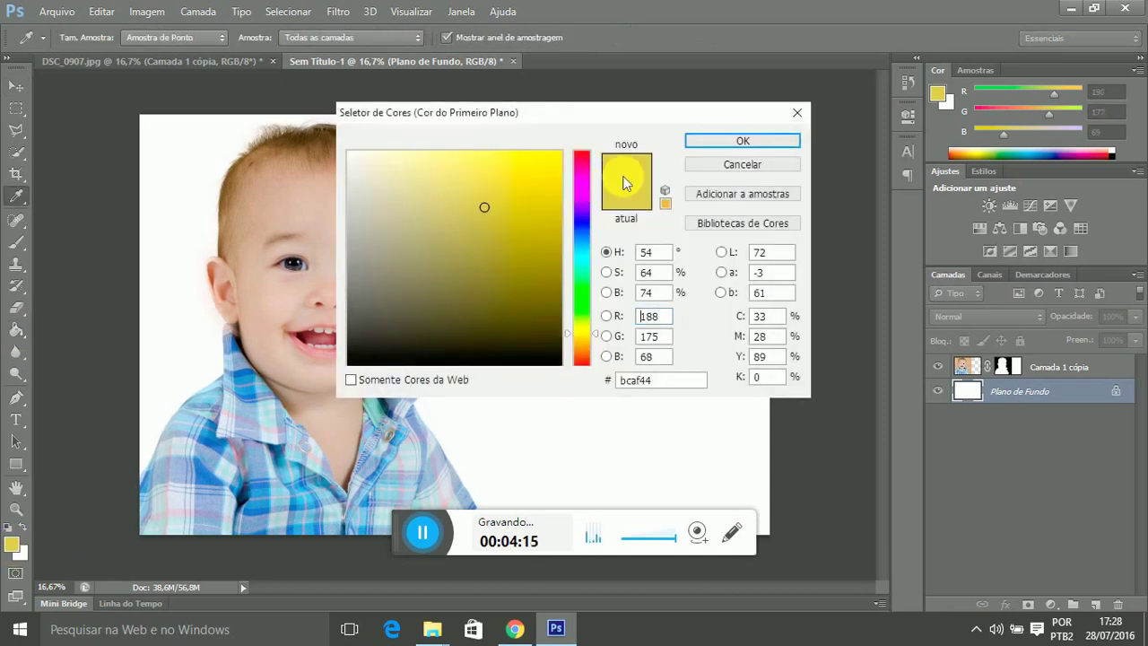
click(742, 141)
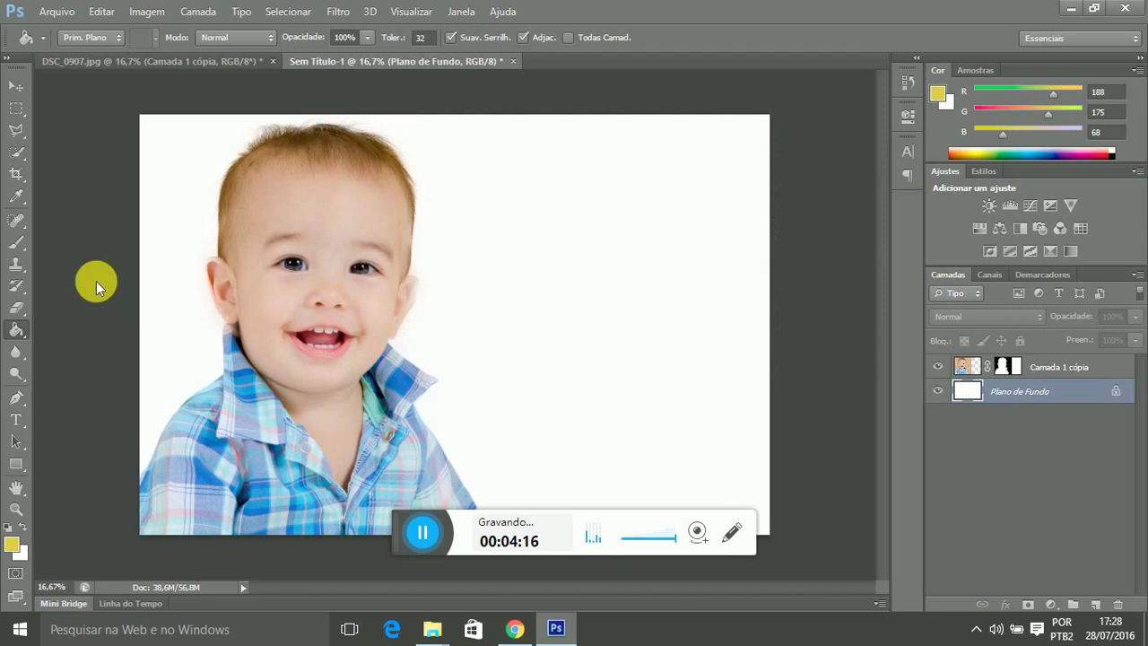
click(182, 173)
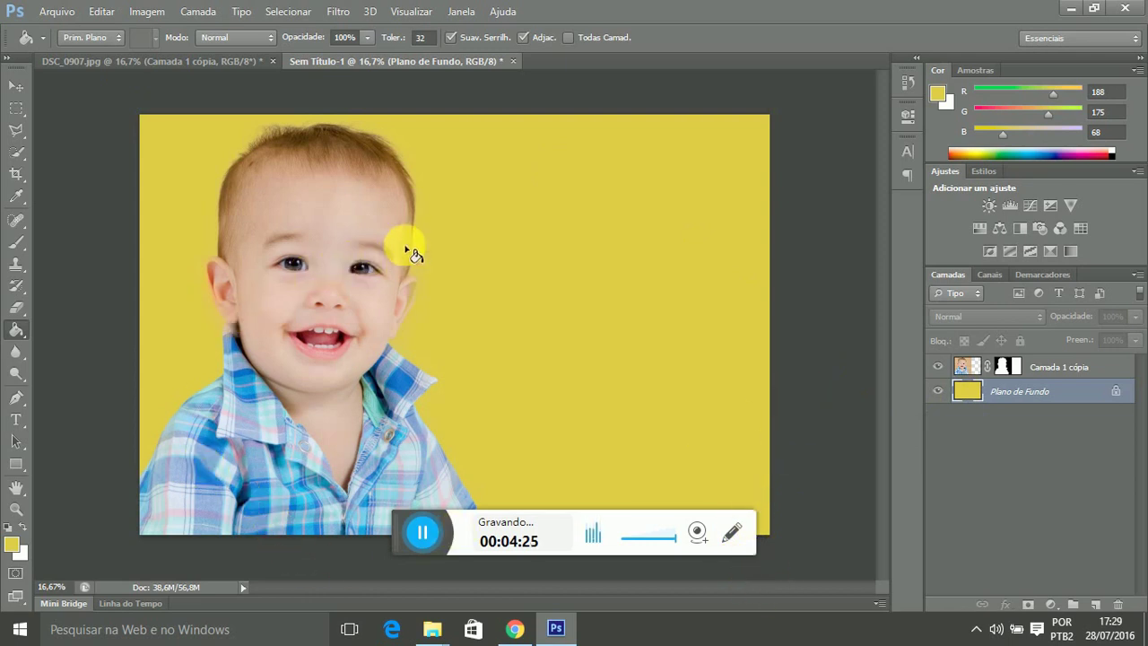
click(67, 18)
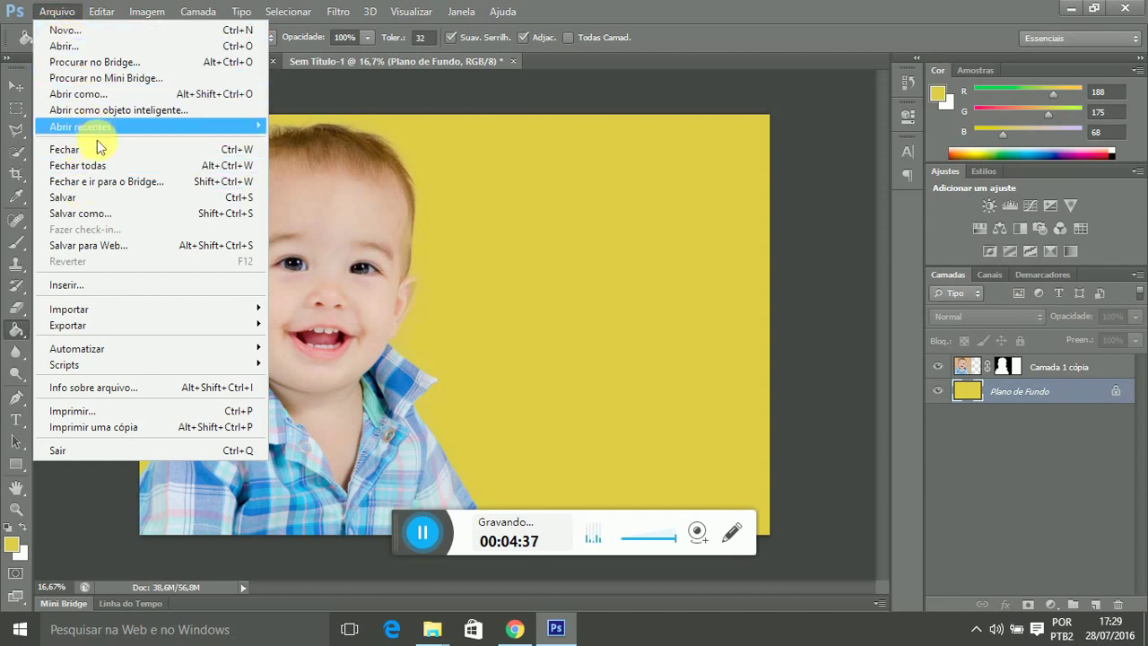
- Save the composite as JPEG 'fundo' at maximum quality 12
click(94, 213)
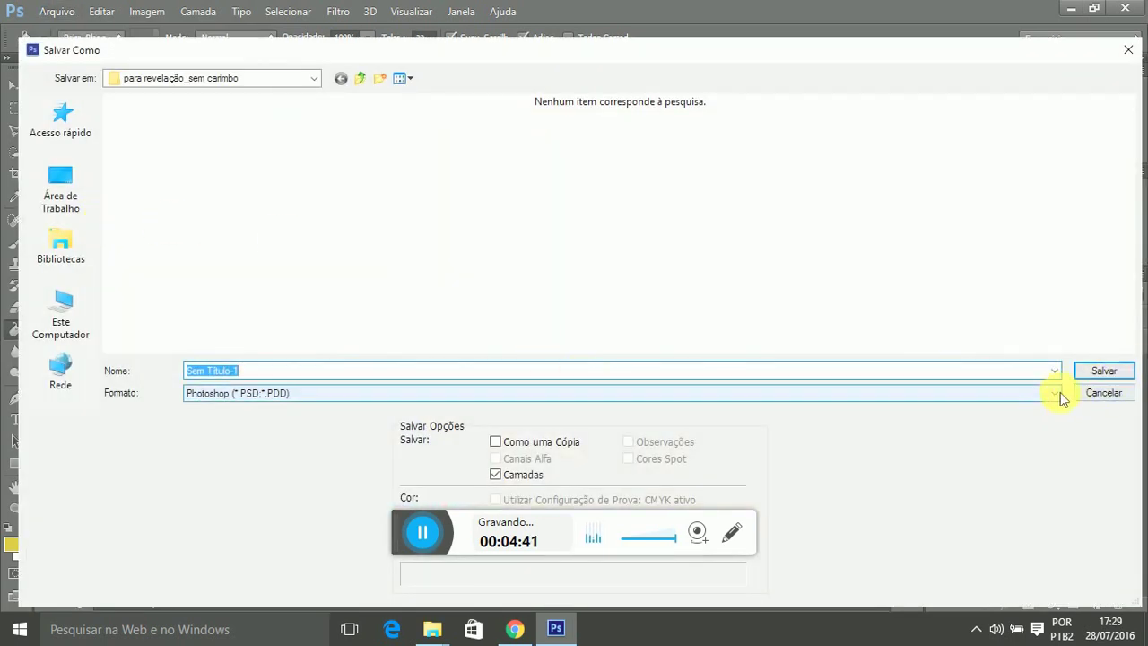
click(1056, 393)
click(248, 521)
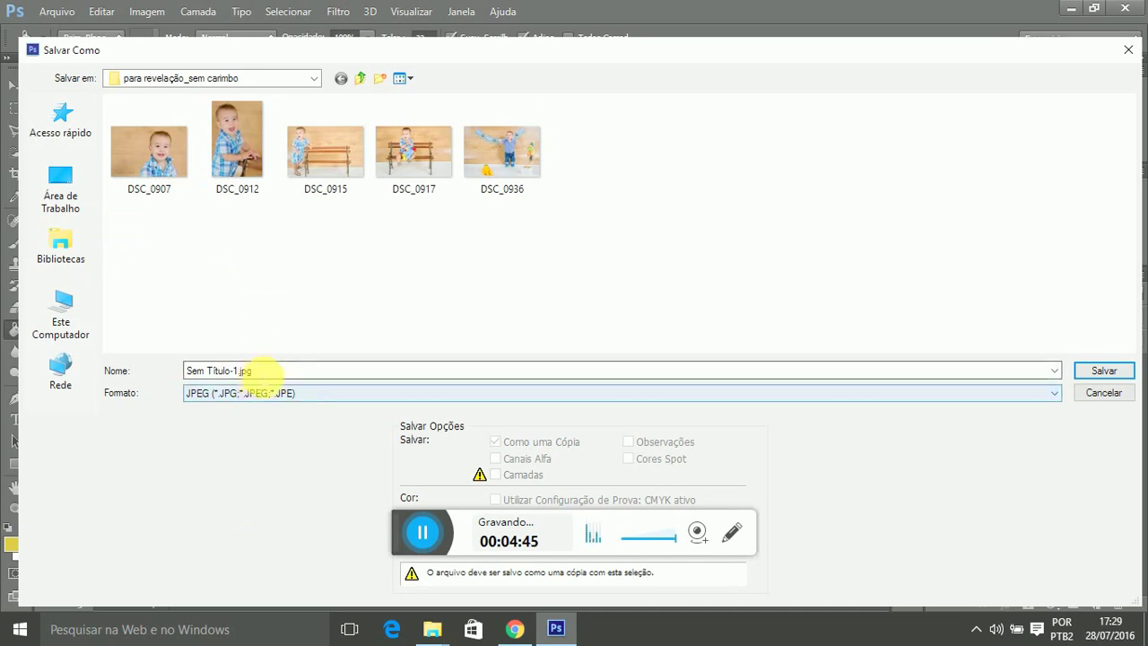
drag(256, 370, 193, 391)
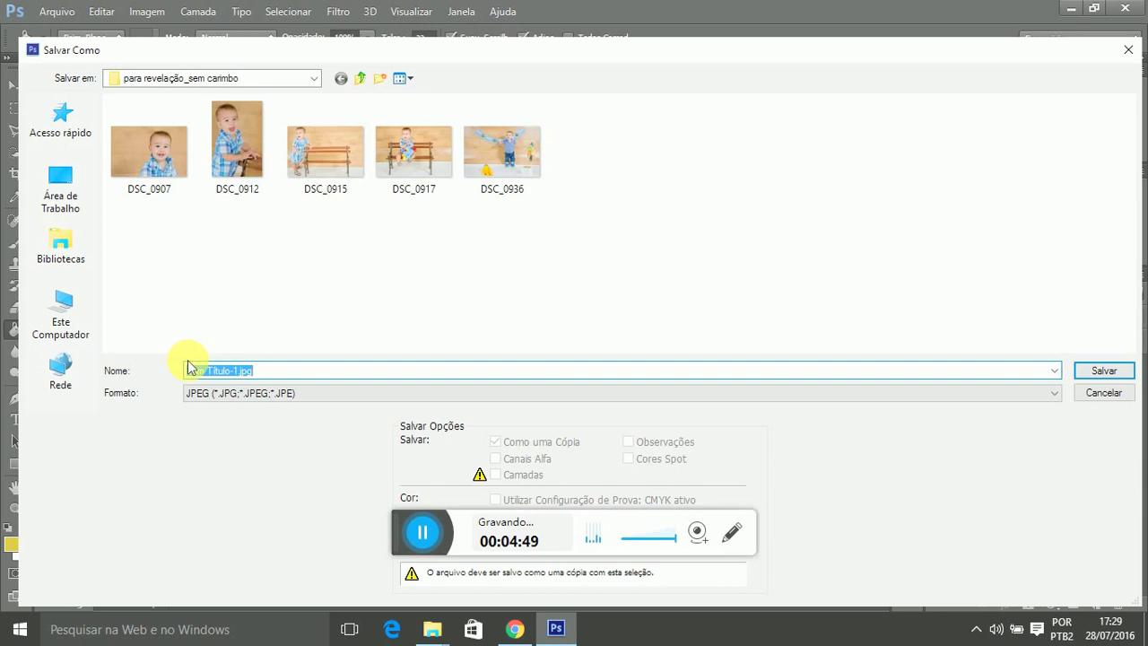
text(fundo)
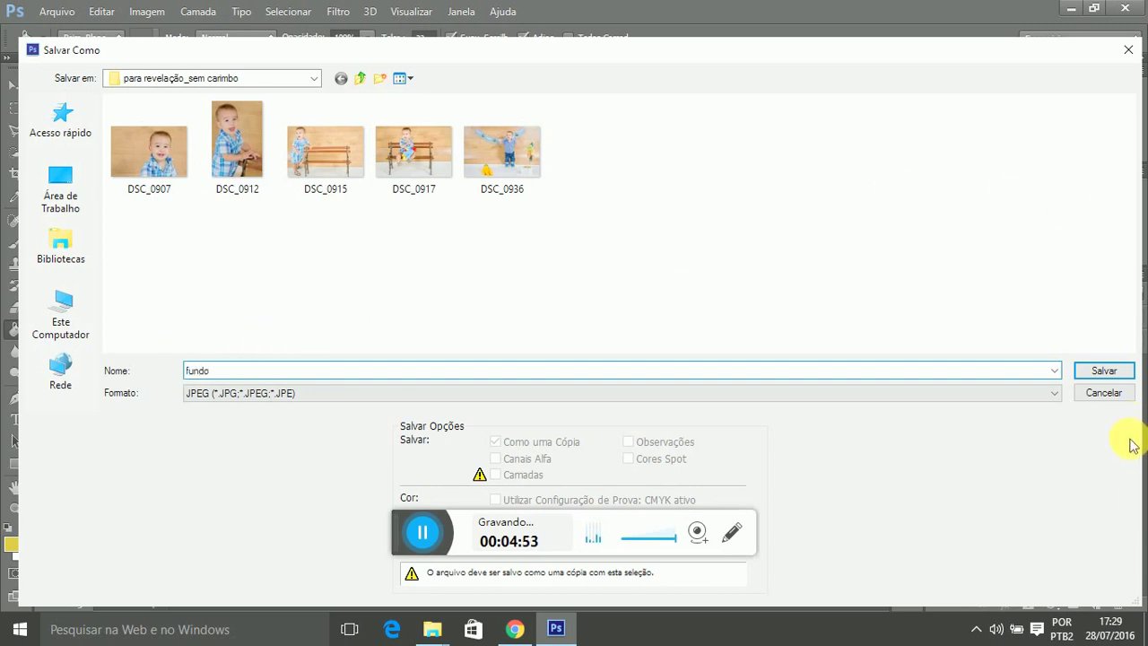
click(1105, 370)
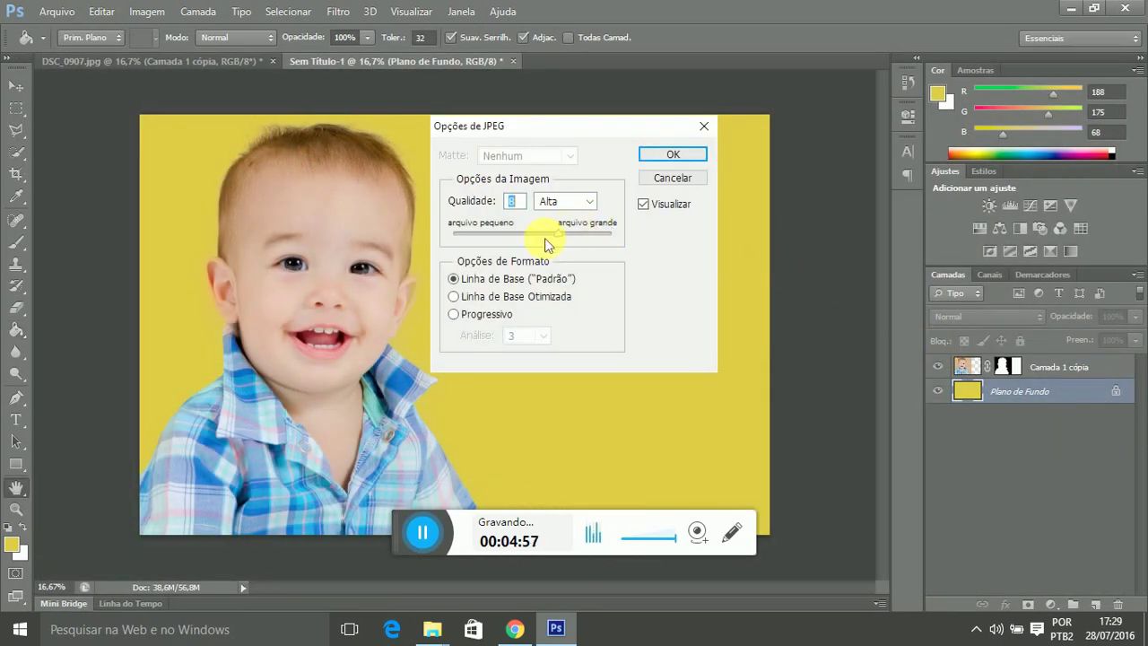
drag(558, 235, 630, 240)
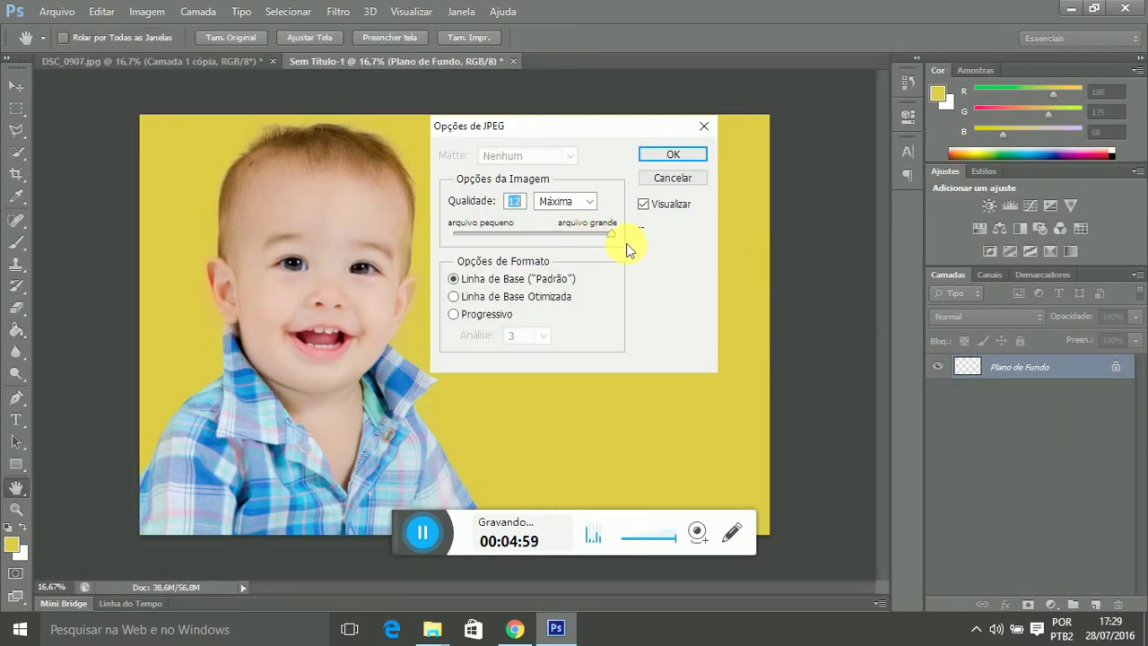
click(697, 158)
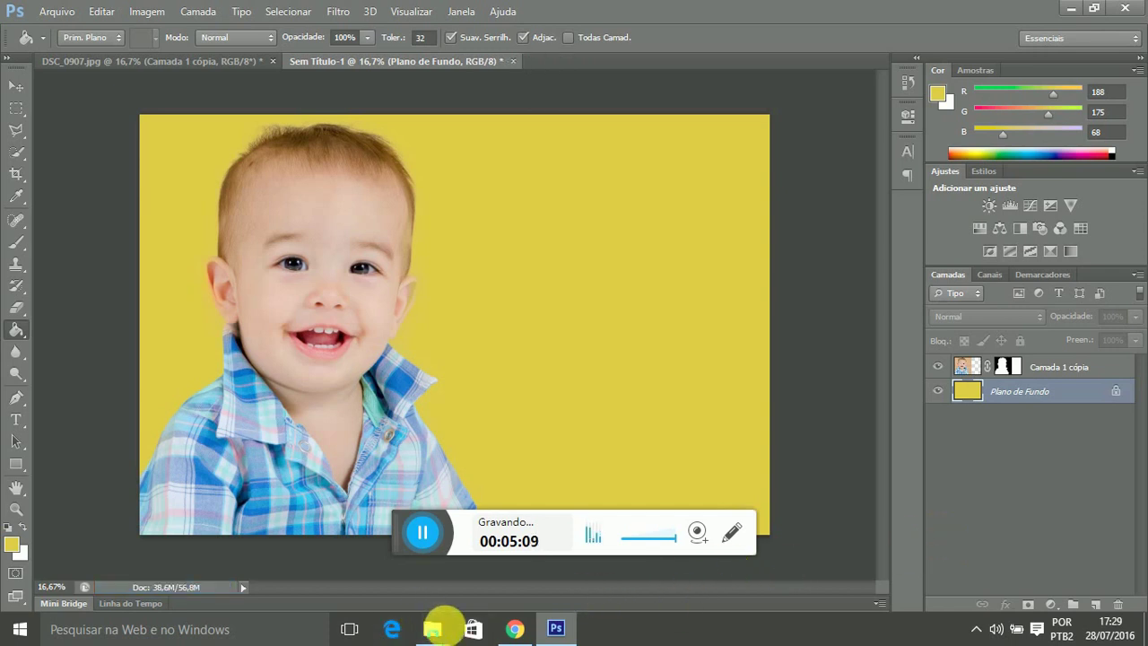
- Close the untitled composite and DSC_0907 without saving, then quit Photoshop
click(445, 621)
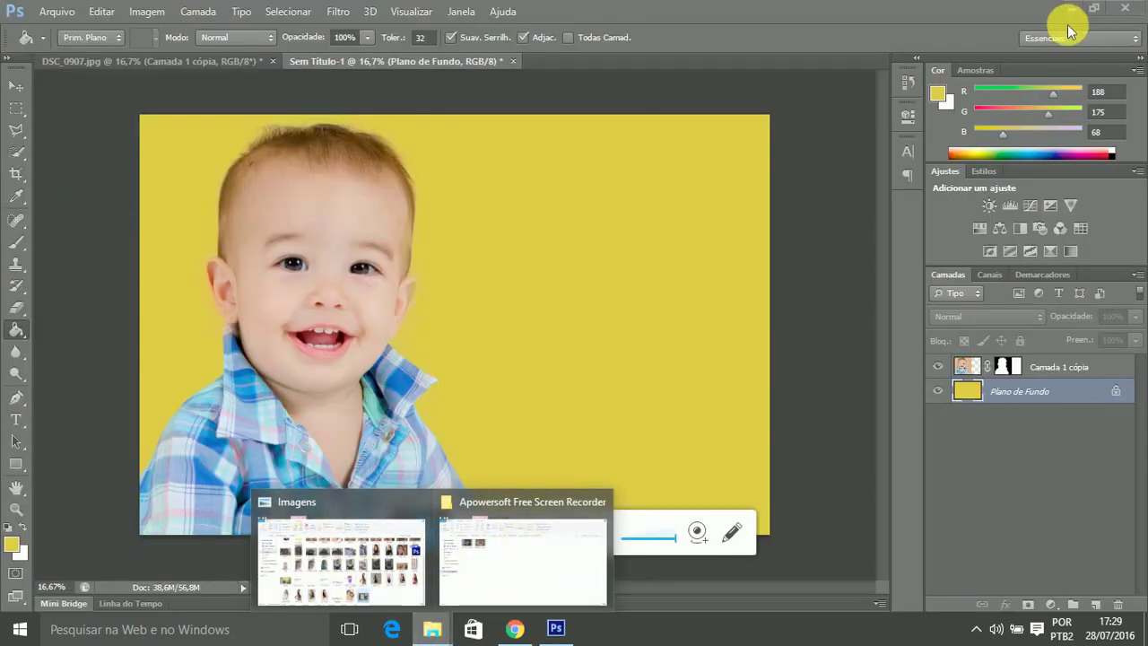
click(1125, 9)
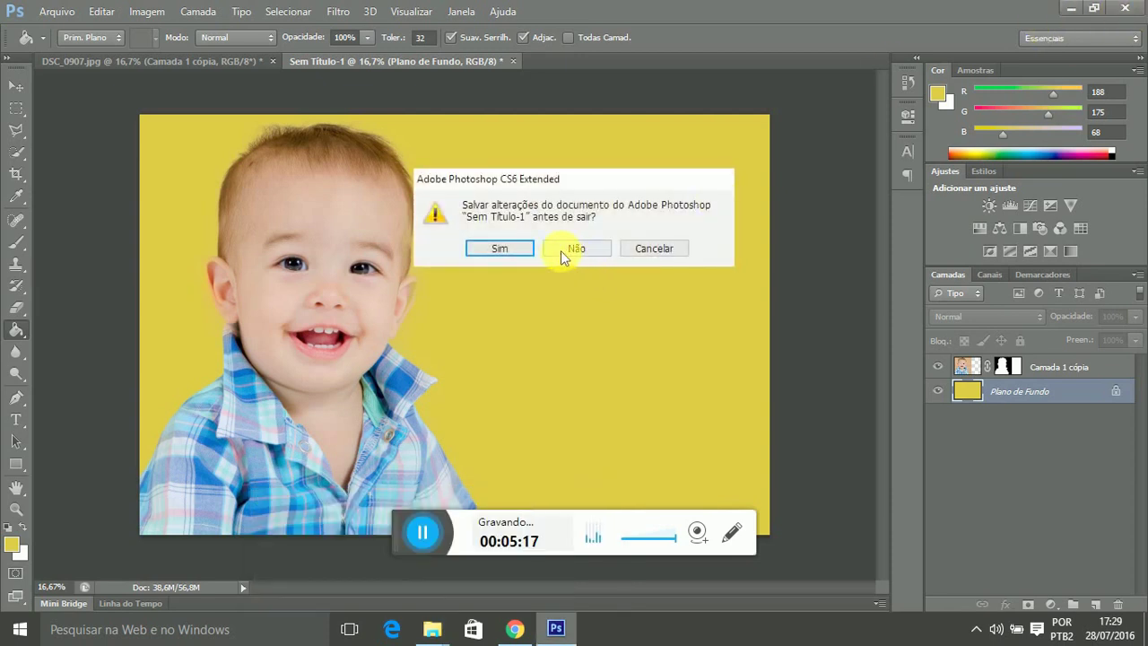
click(597, 253)
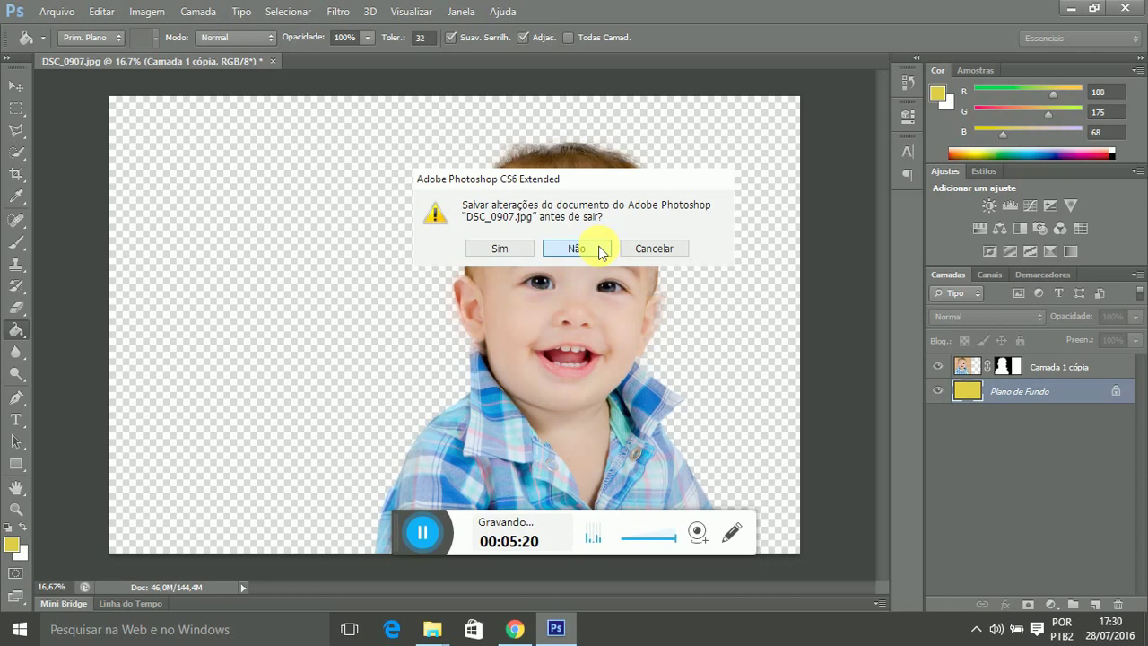
click(600, 249)
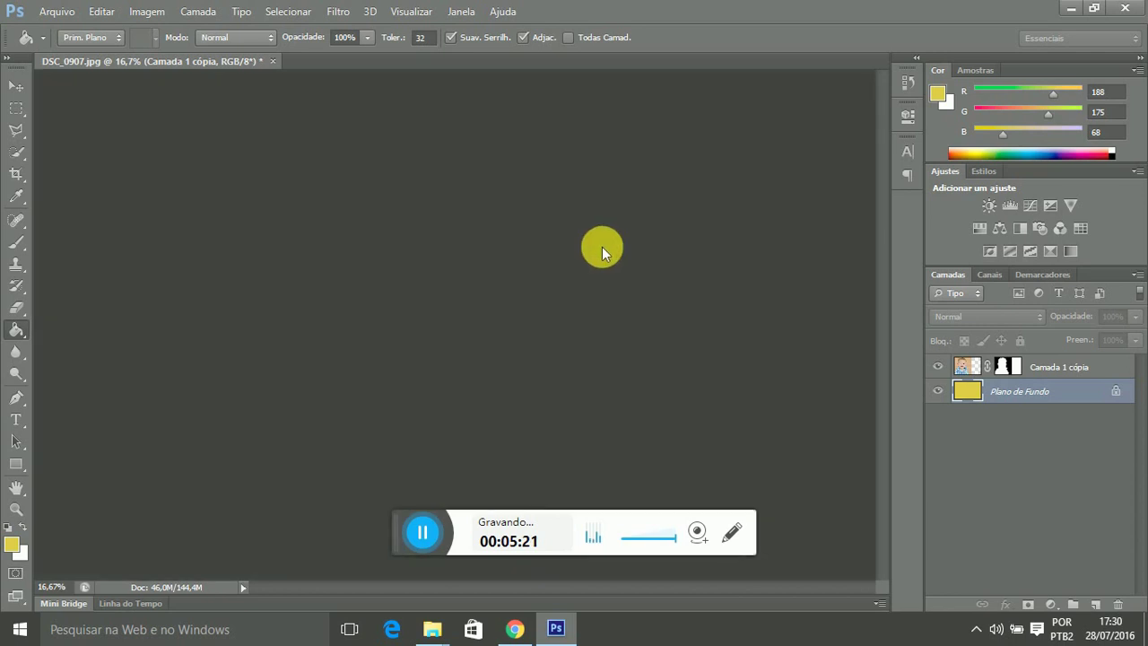
click(1138, 9)
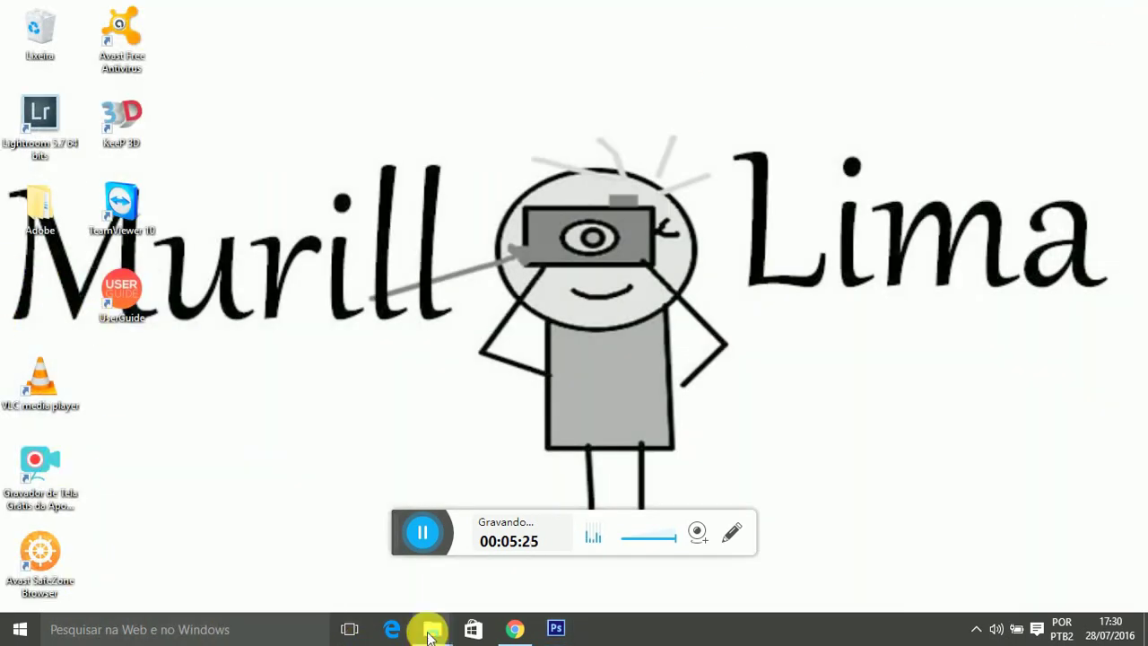
- From Imagens > para revelação_sem carimbo, open fundo with Galeria de Fotos
mouse_move(431, 629)
click(368, 556)
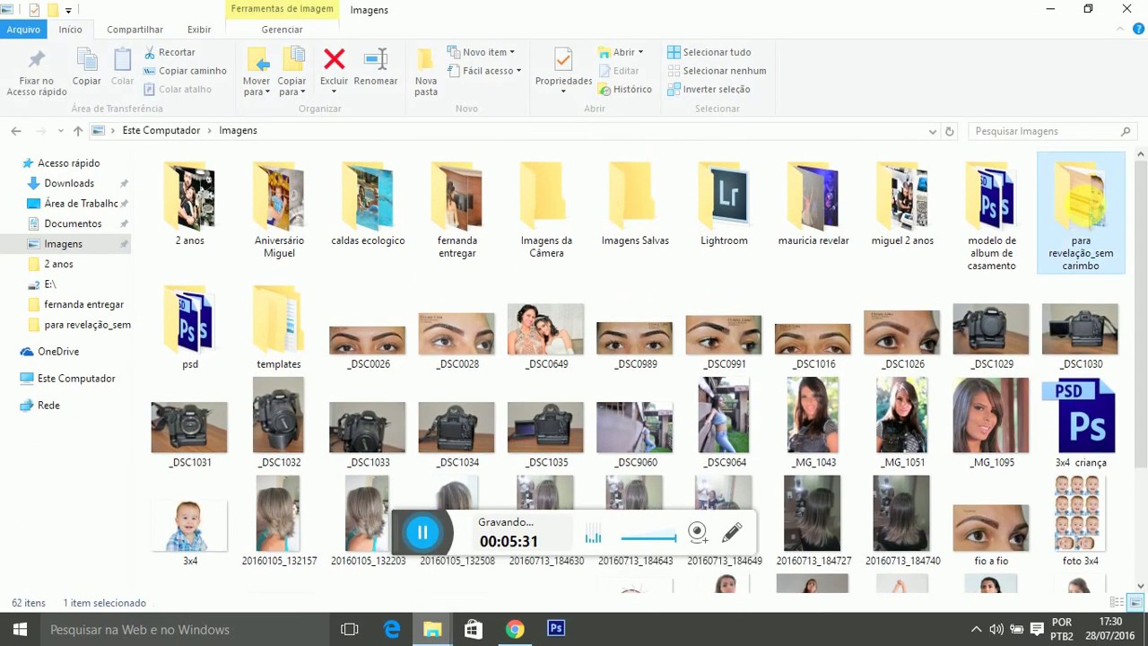
double_click(1045, 217)
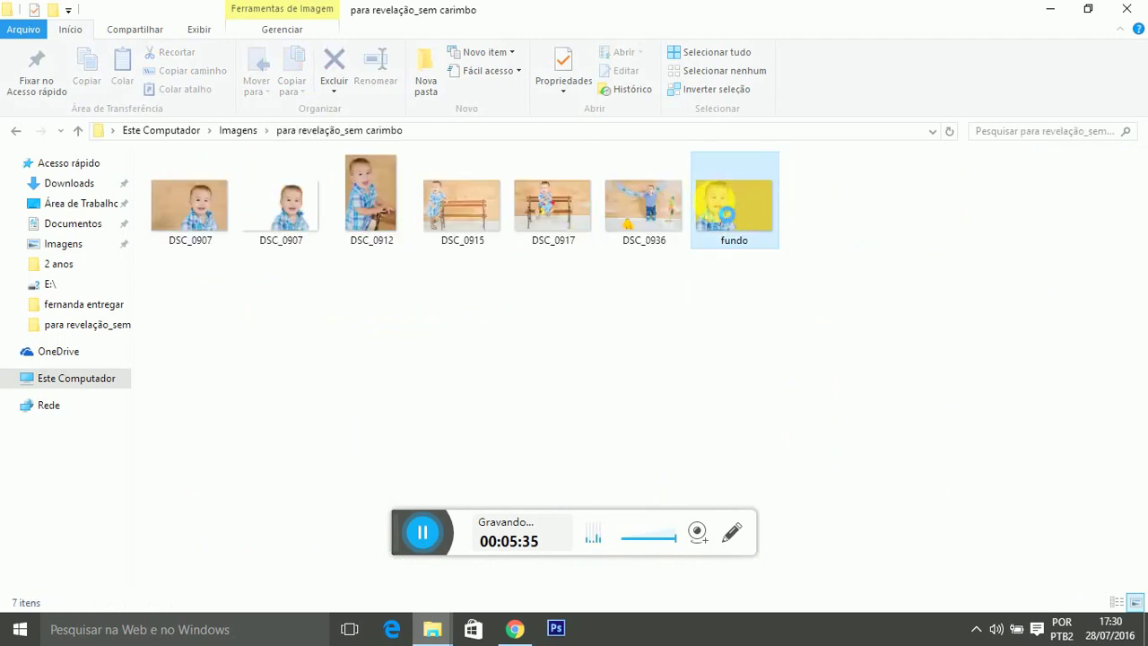
right_click(715, 204)
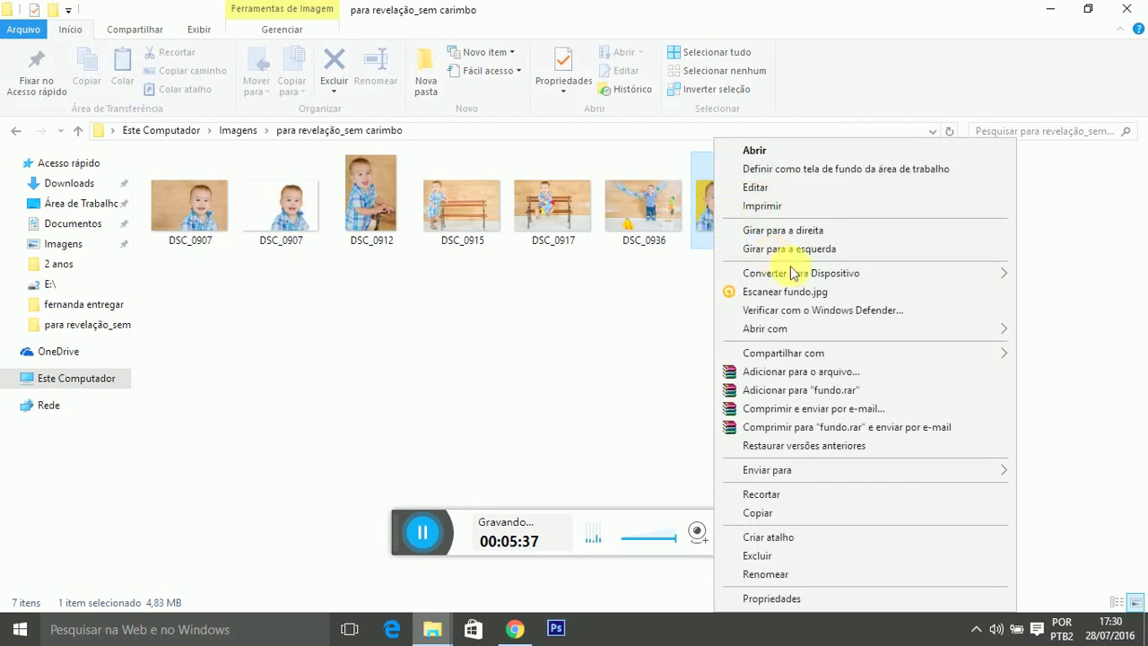
mouse_move(765, 328)
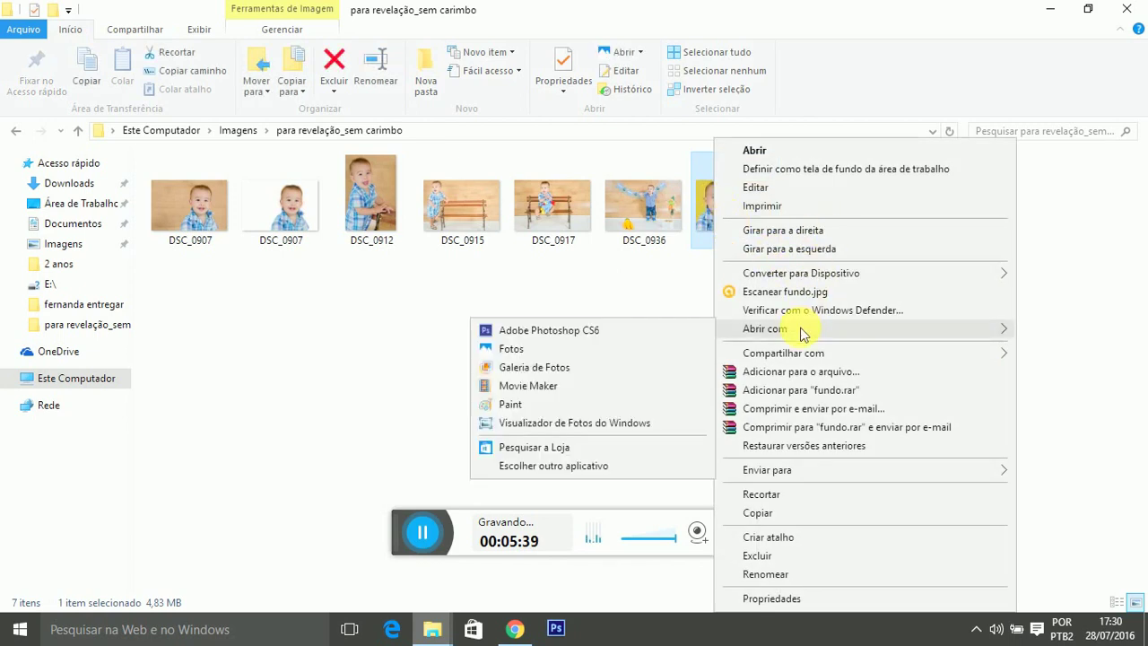
click(537, 351)
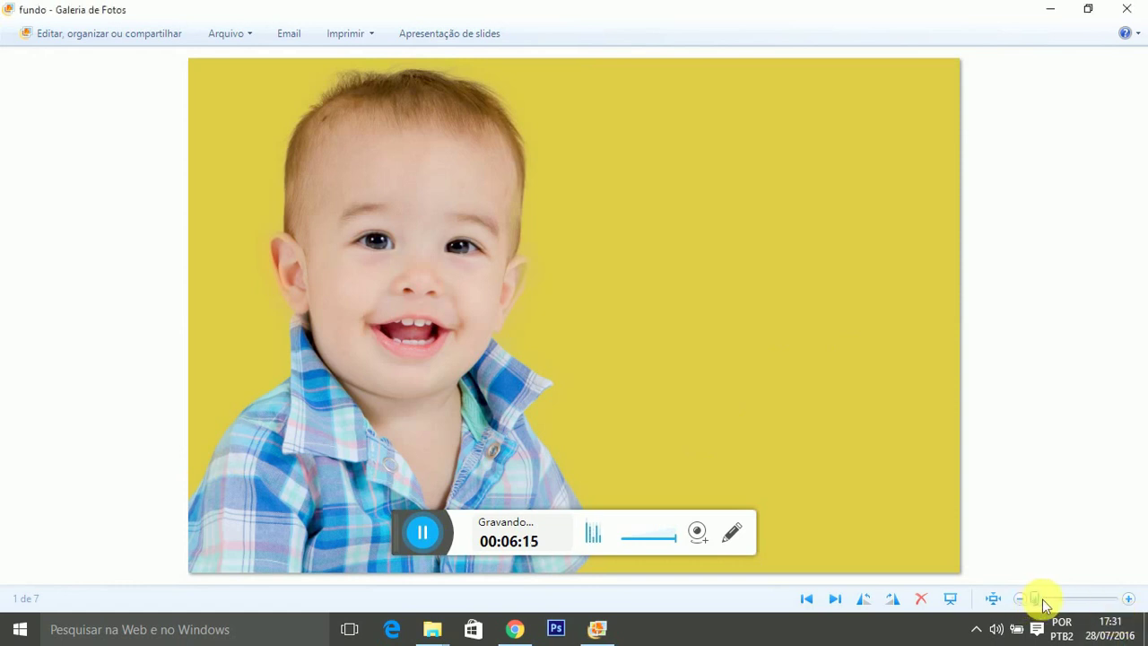
- Zoom into the fundo photo with the slider and pan to frame the baby's head
drag(1035, 603, 1078, 603)
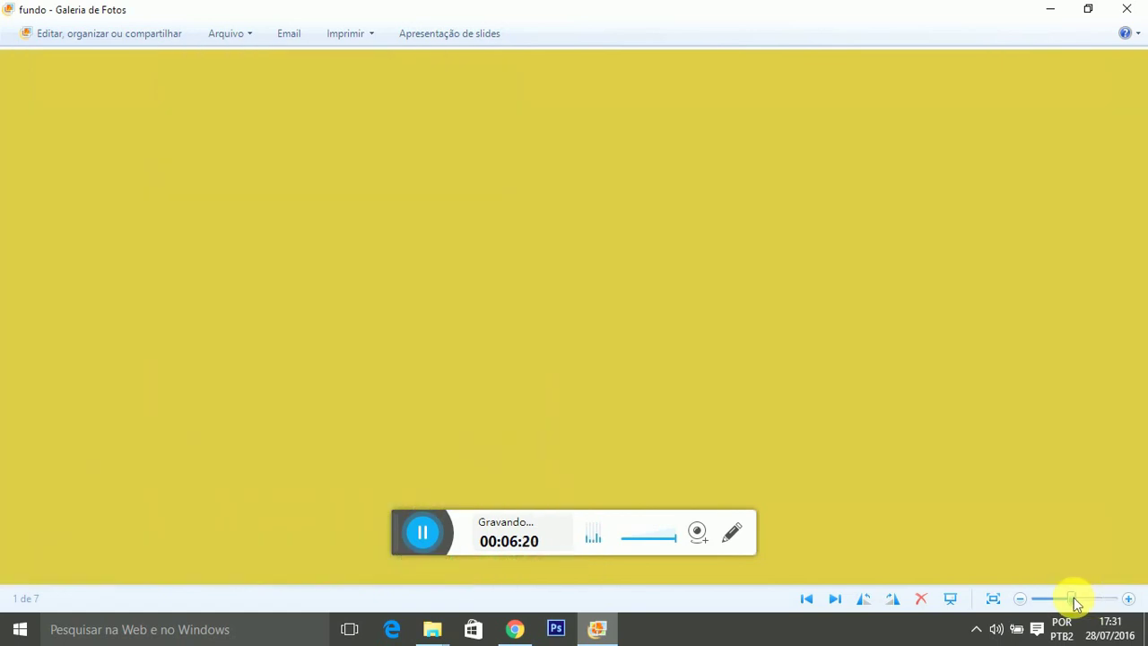
drag(1092, 603, 1057, 602)
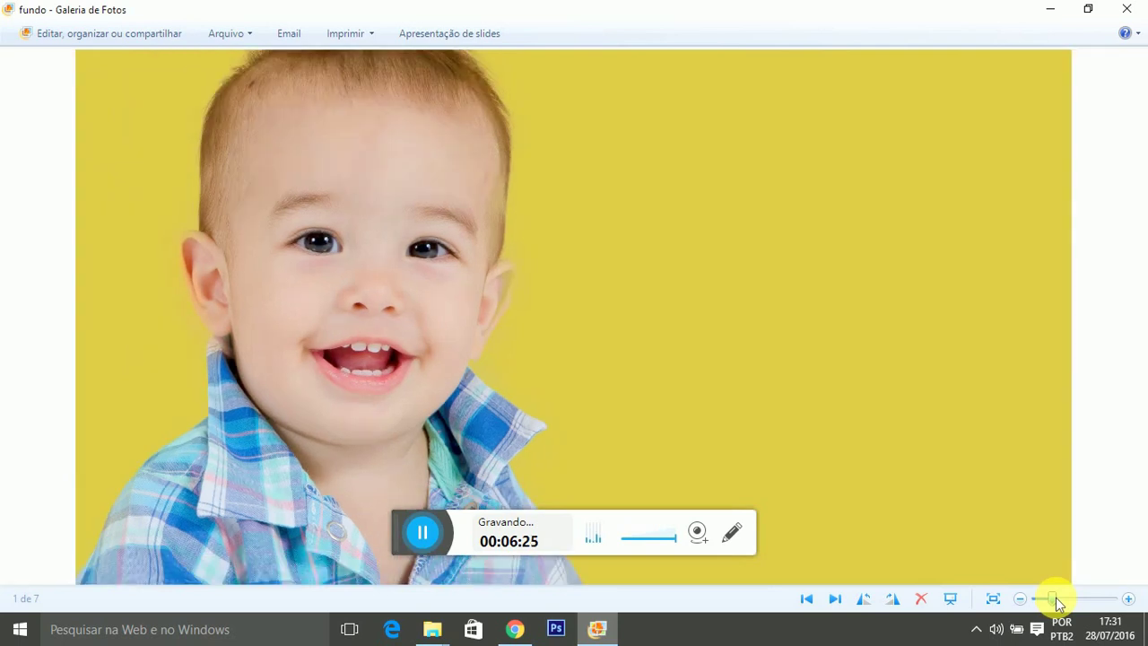
mouse_move(475, 177)
mouse_down()
mouse_move(528, 260)
mouse_move(472, 98)
mouse_up()
drag(492, 174, 524, 226)
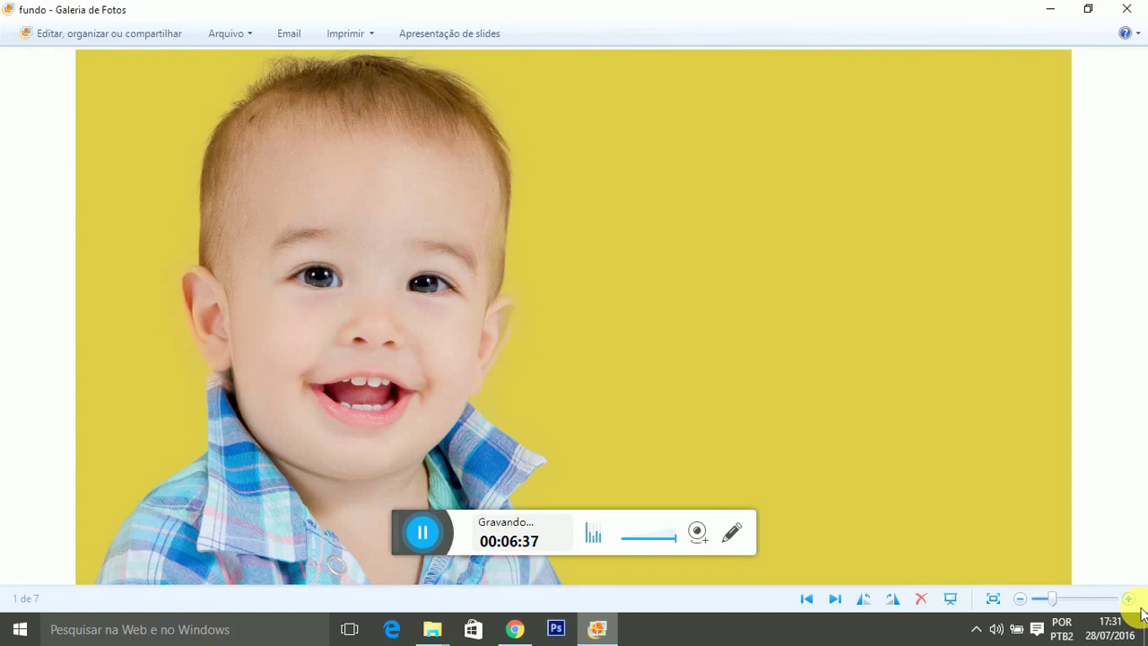
key(XF86AudioRaiseVolume)
click(1138, 605)
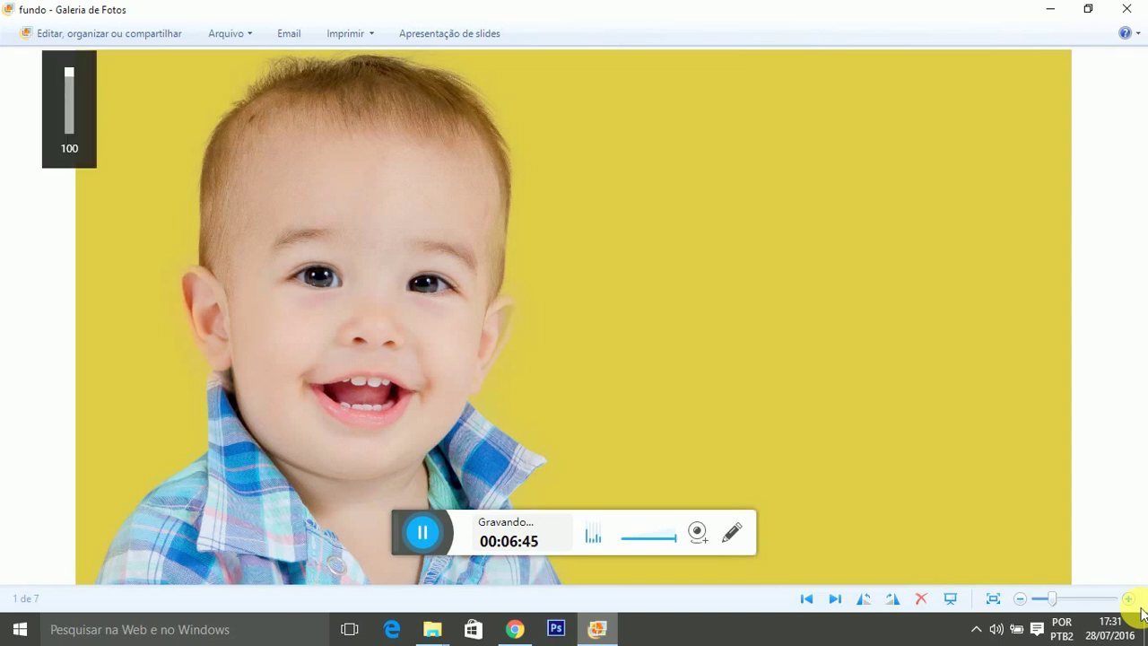